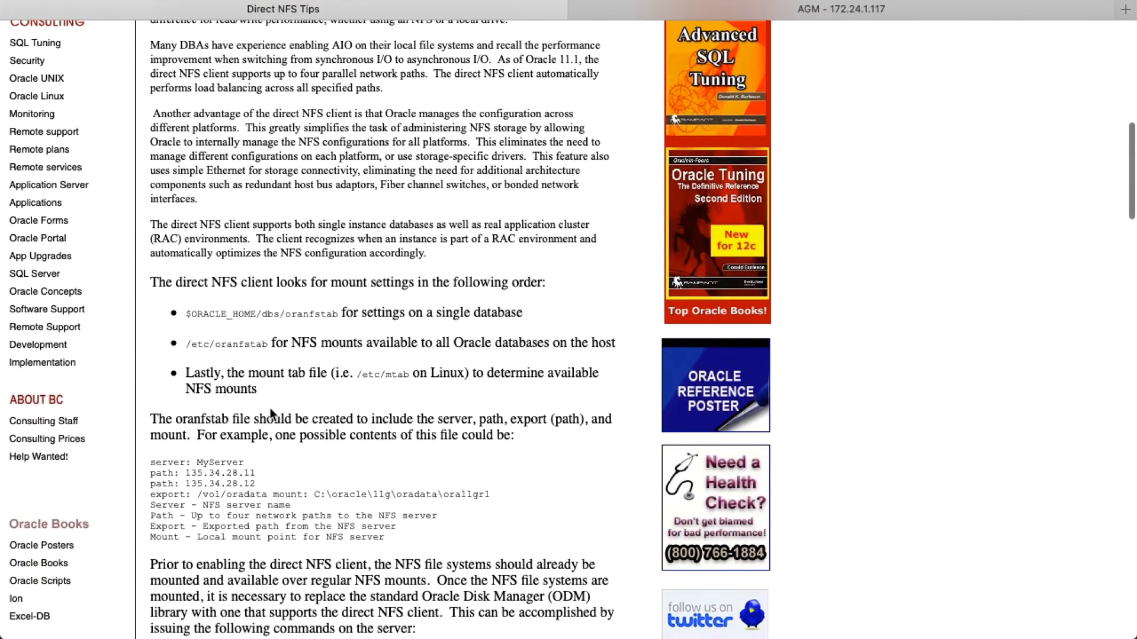
- Switch to the Actifio AGM page and open the Oracle-Mask-Prd host for editing from the hosts list
click(900, 11)
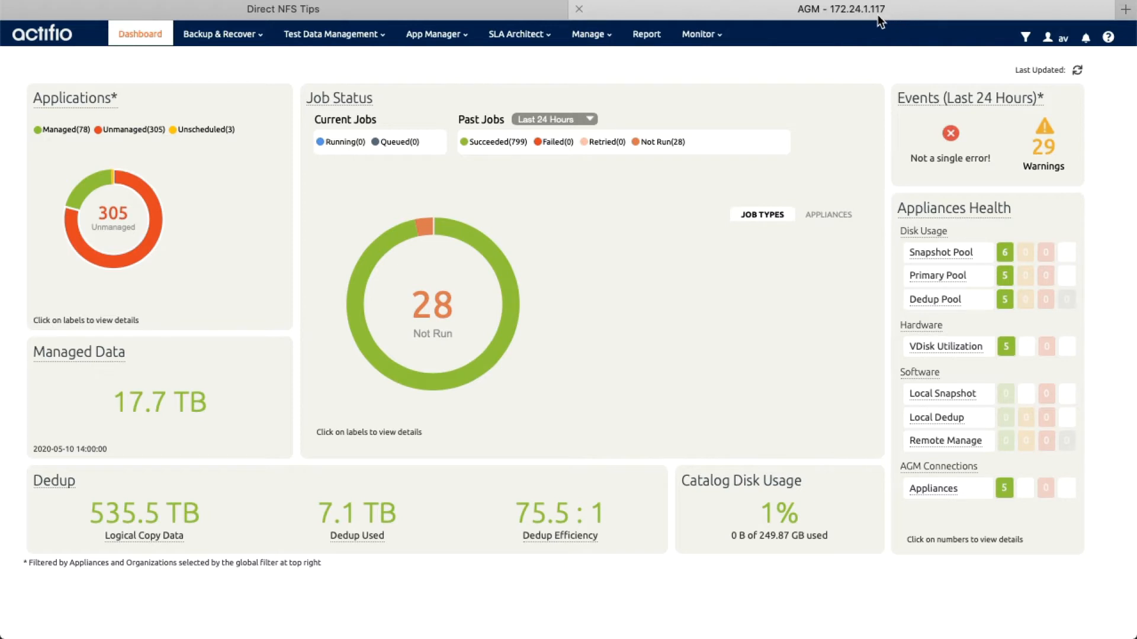
mouse_move(596, 40)
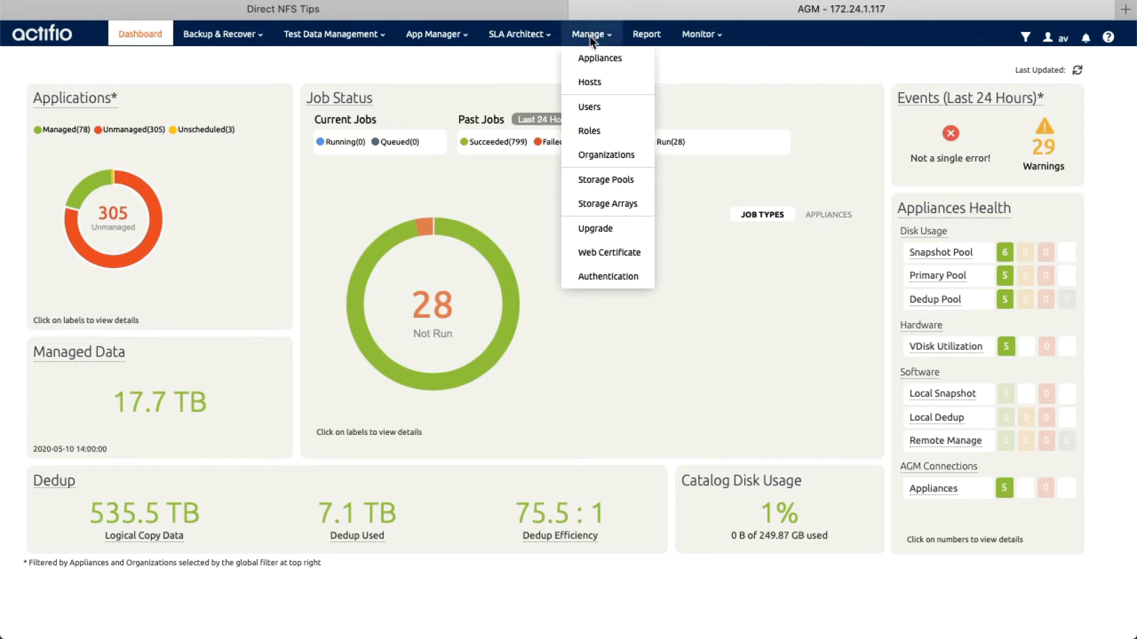
click(589, 86)
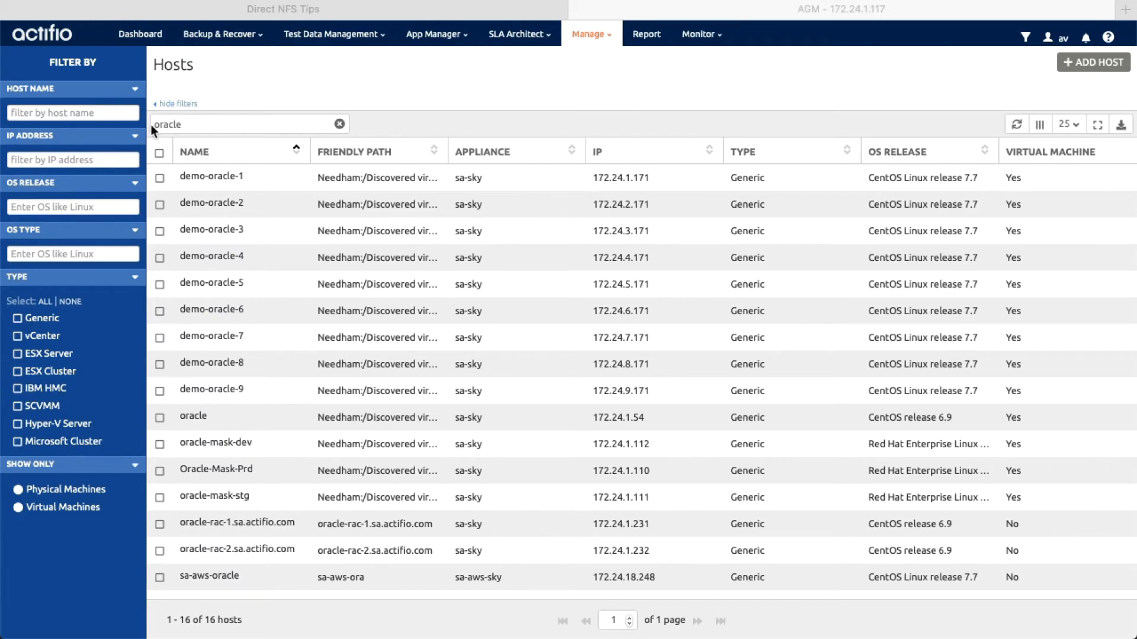
click(269, 476)
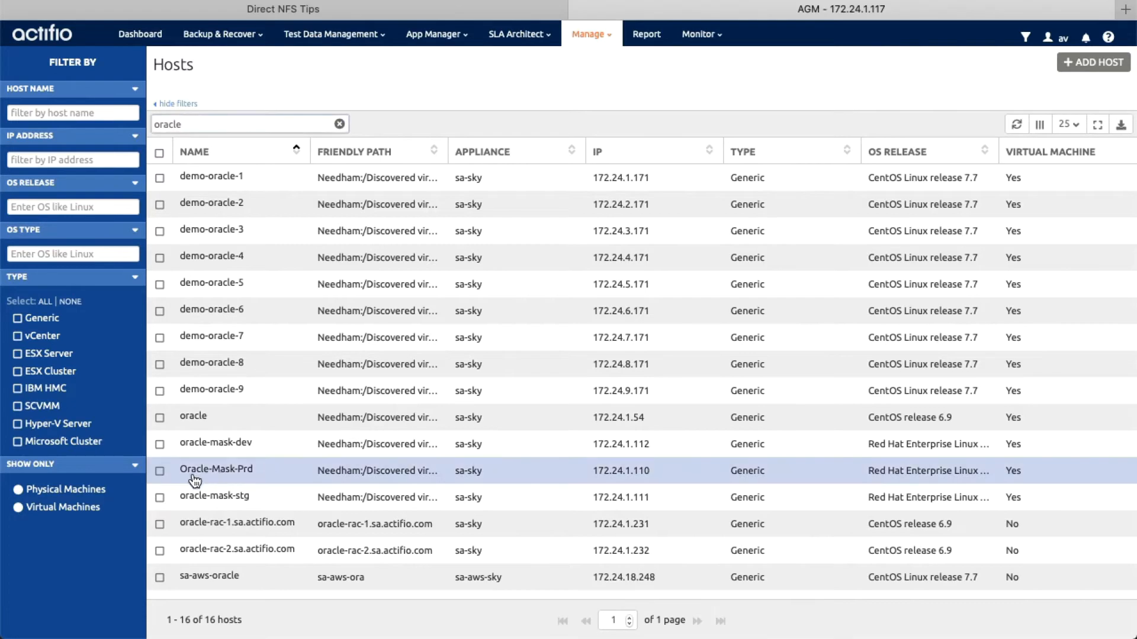
right_click(294, 470)
click(331, 491)
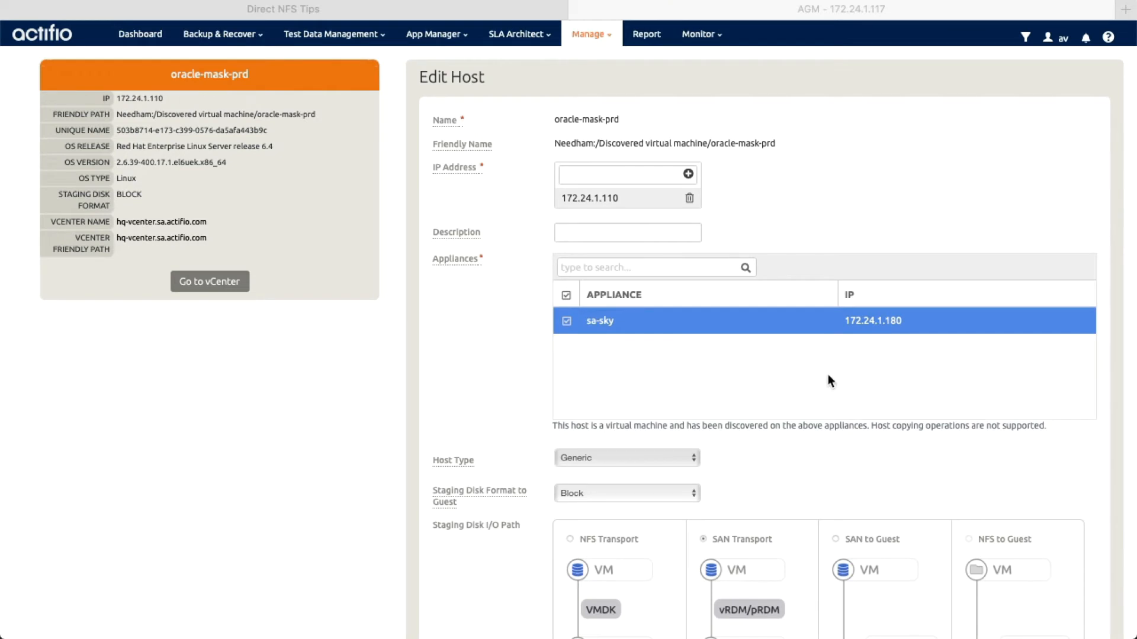
- Set the host's staging disk format to NFS with the NFS to Guest I/O path and save the host
scroll(830, 380, down, 5)
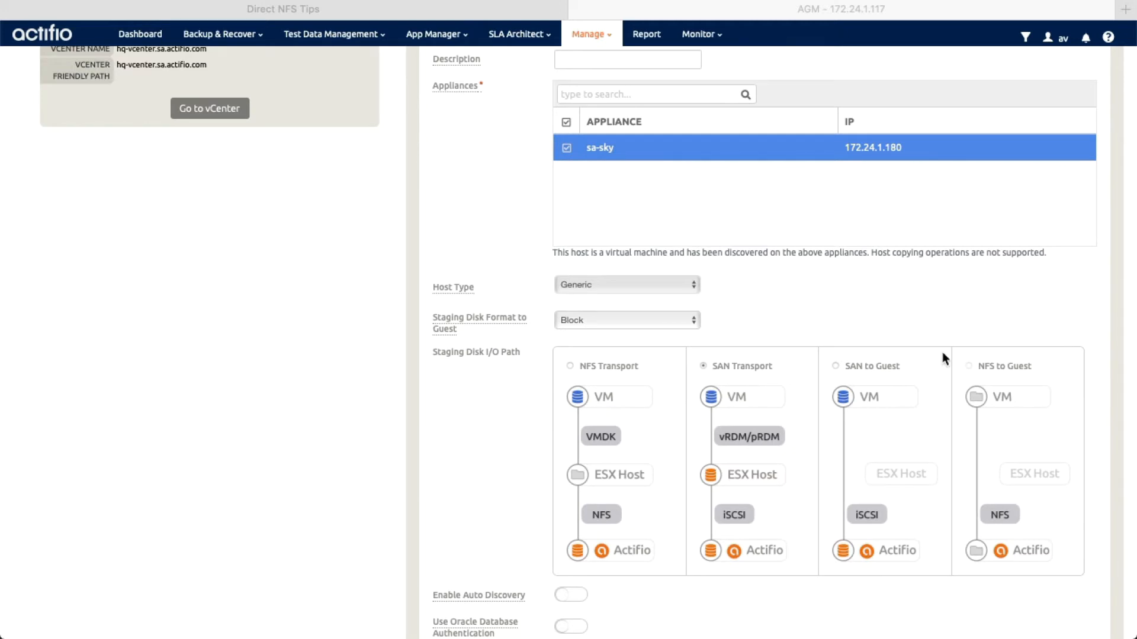
click(967, 364)
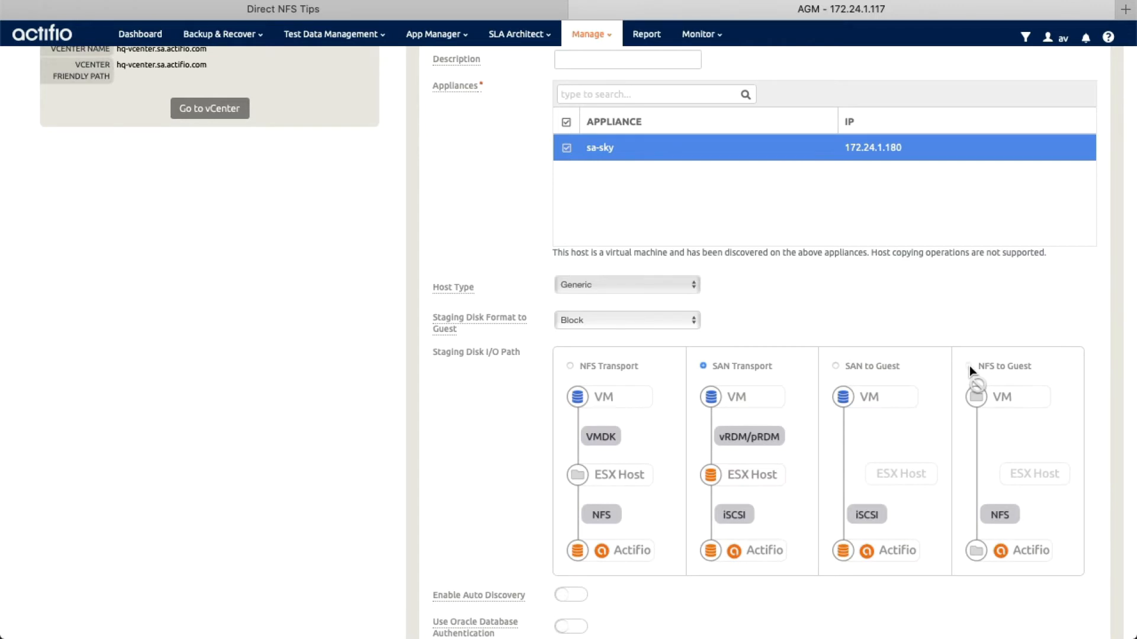
click(655, 312)
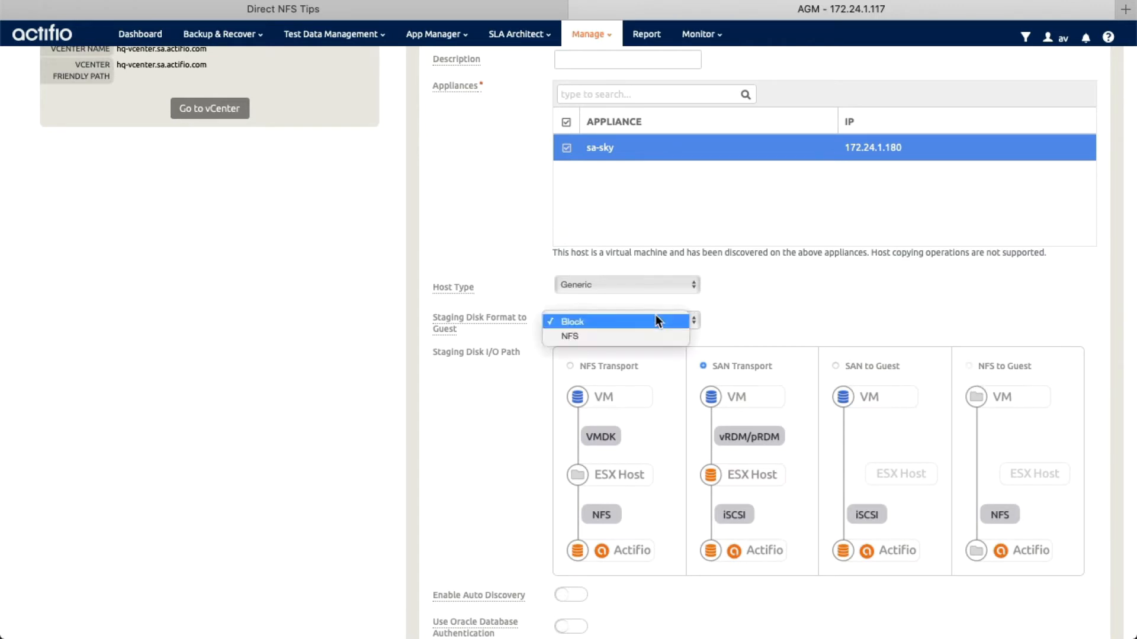
click(594, 336)
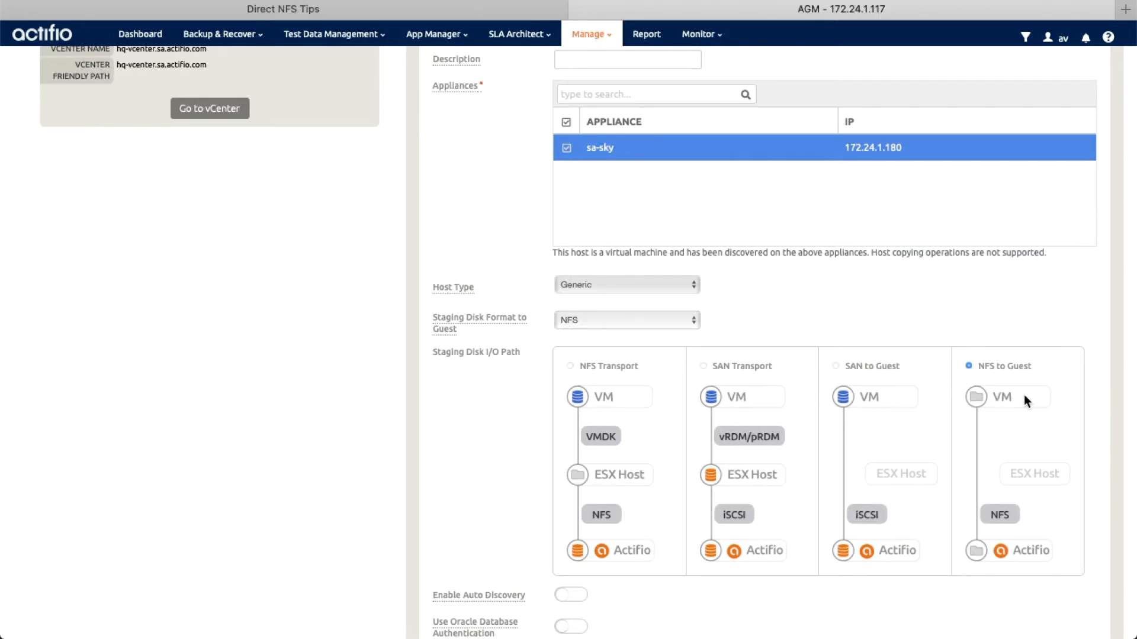
scroll(921, 438, down, 3)
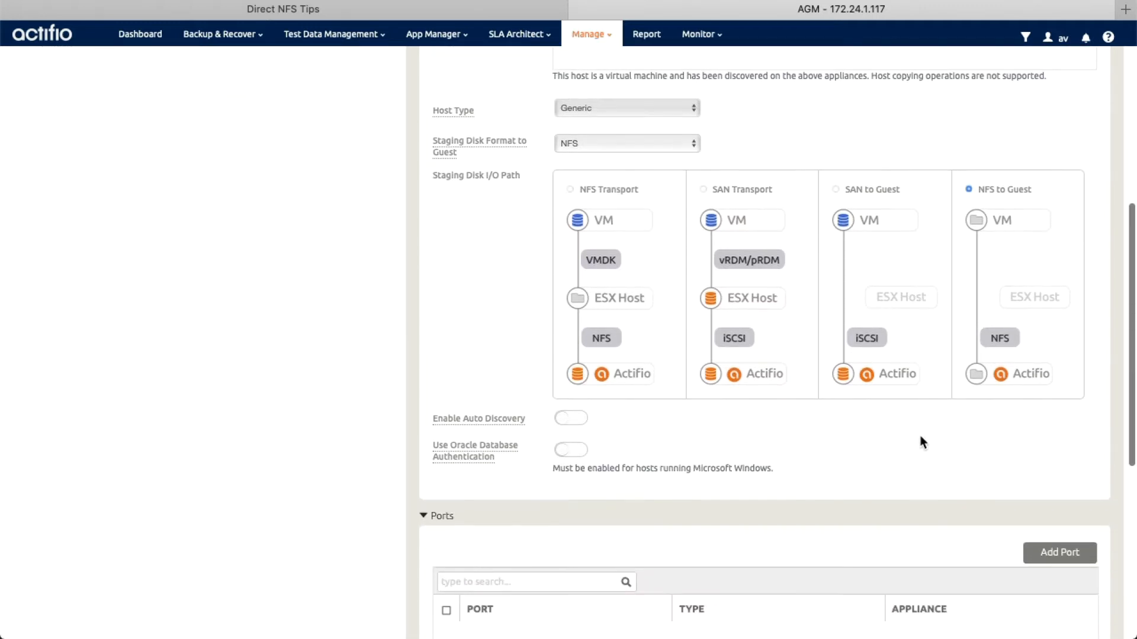
scroll(1024, 503, down, 5)
click(1065, 621)
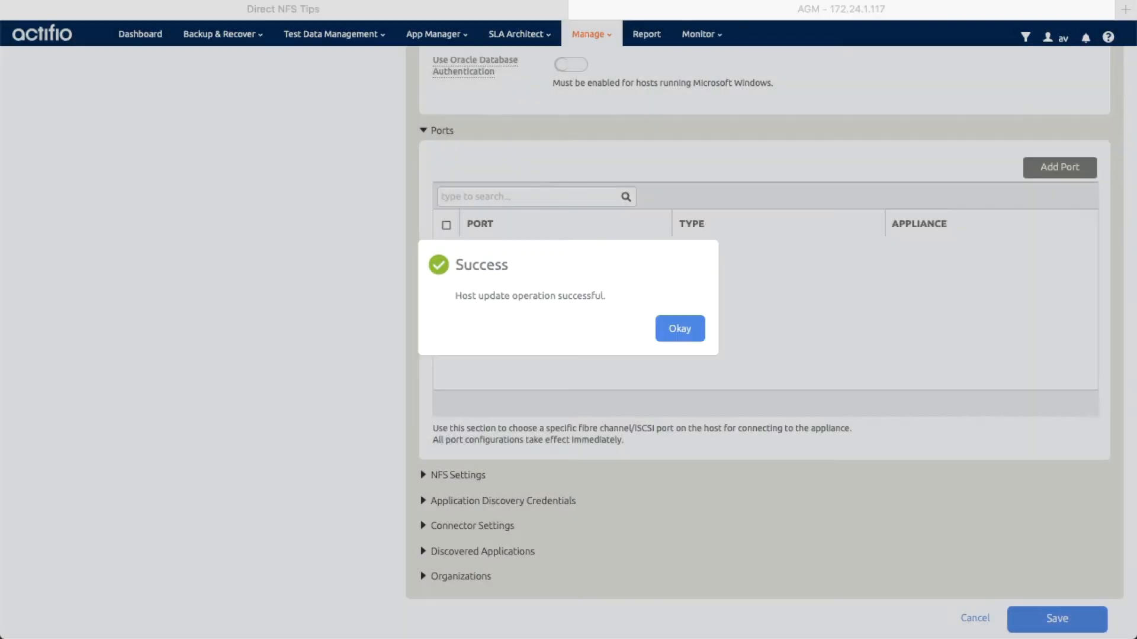
click(689, 324)
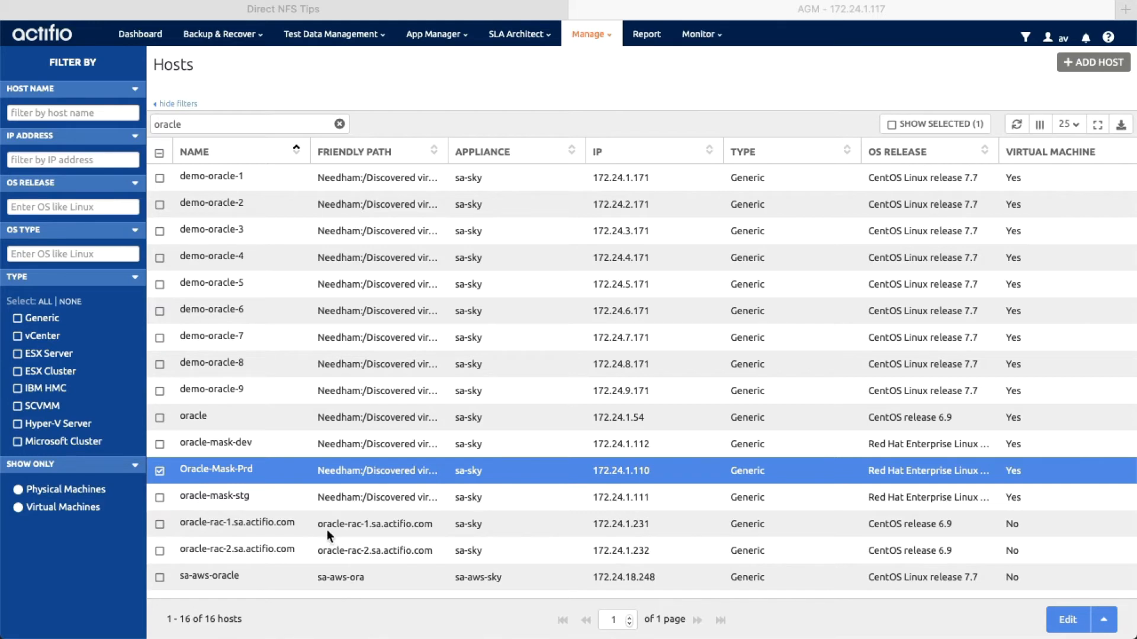
- Reopen the Oracle-Mask-Prd host's settings and check its saved staging disk format and I/O path
right_click(261, 471)
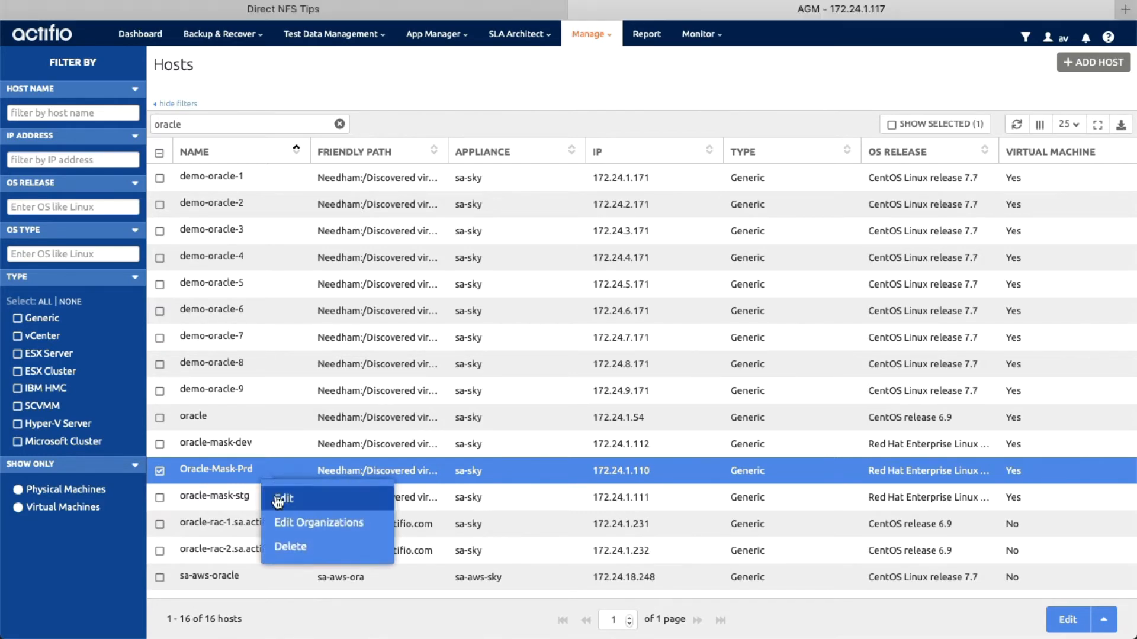
click(335, 497)
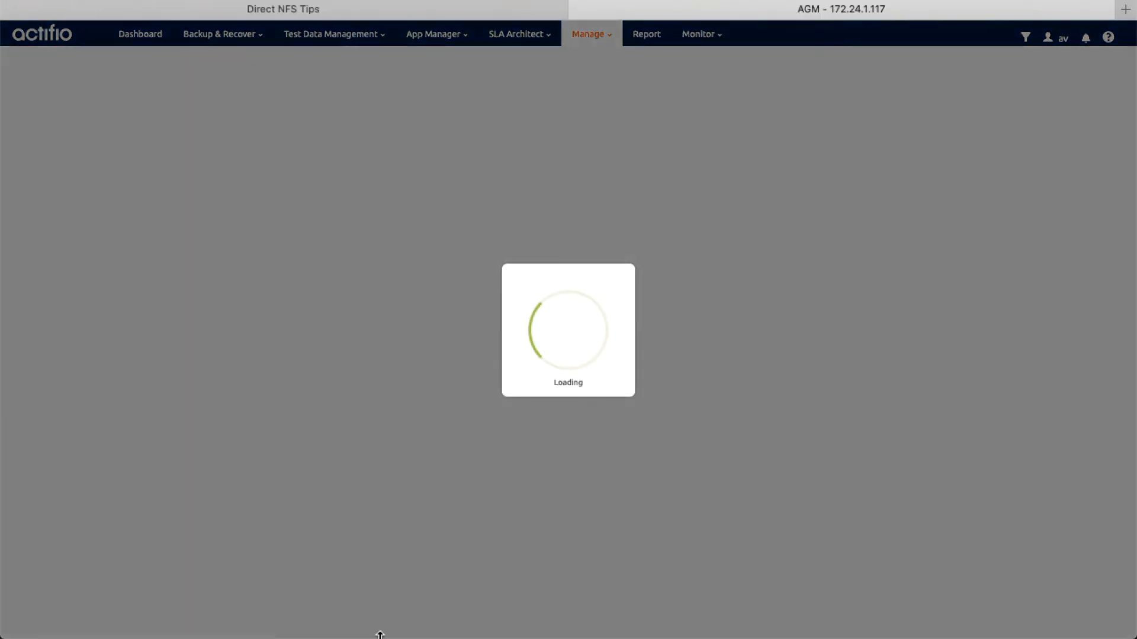
scroll(798, 401, down, 4)
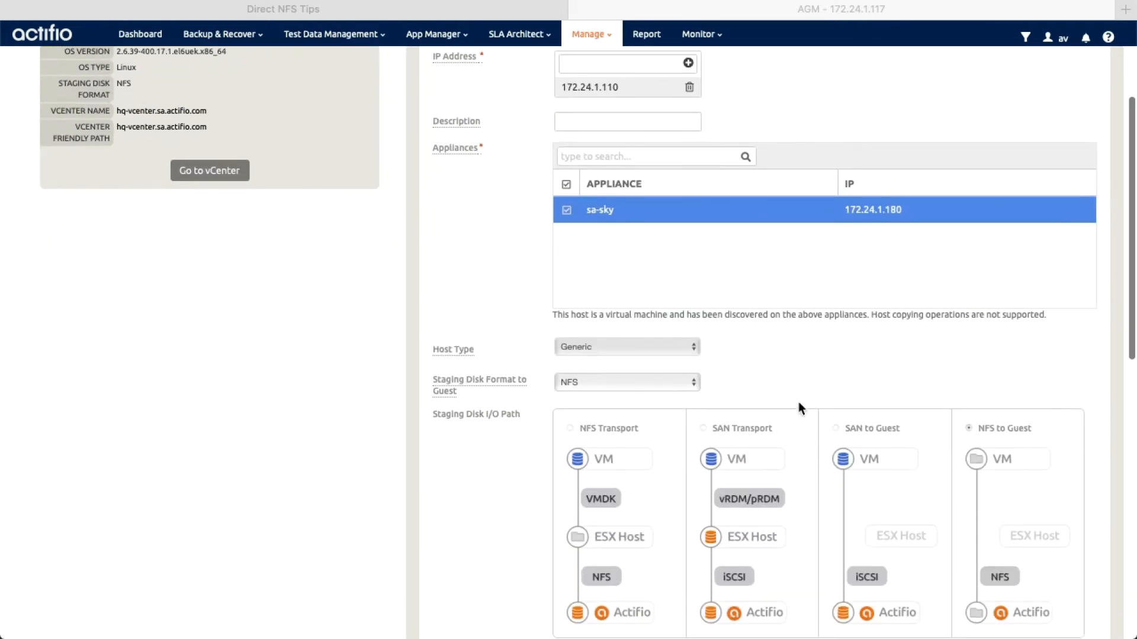
scroll(980, 435, down, 1)
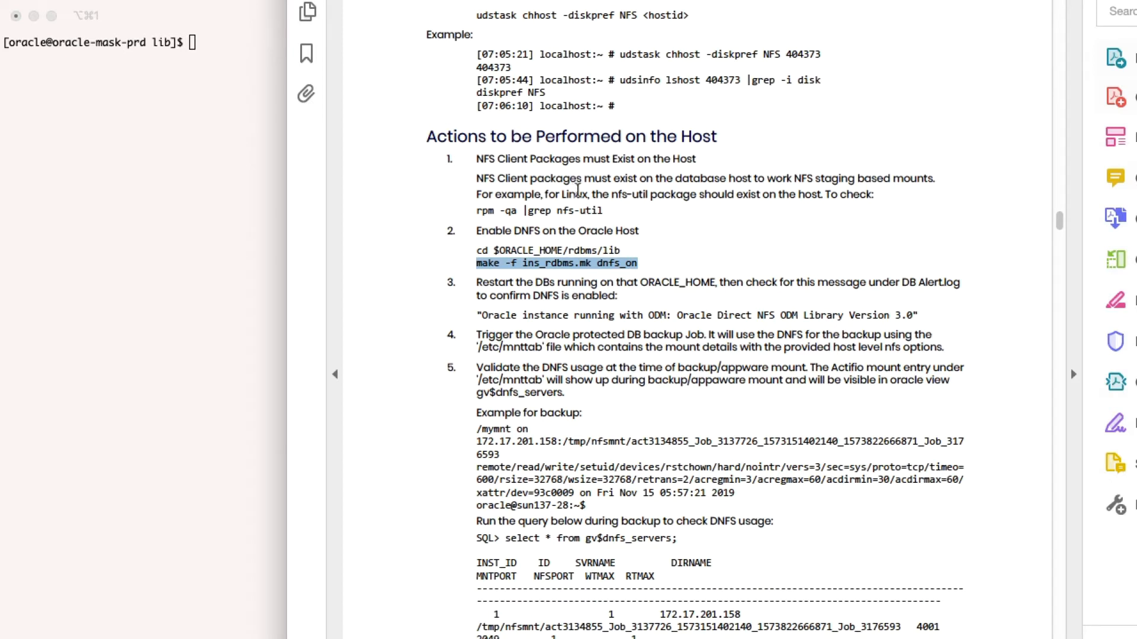
- Copy the NFS package check "rpm -qa |grep nfs-util" from the PDF guide and run it in the oracle-mask-prd terminal
drag(604, 211, 475, 211)
key(super+c)
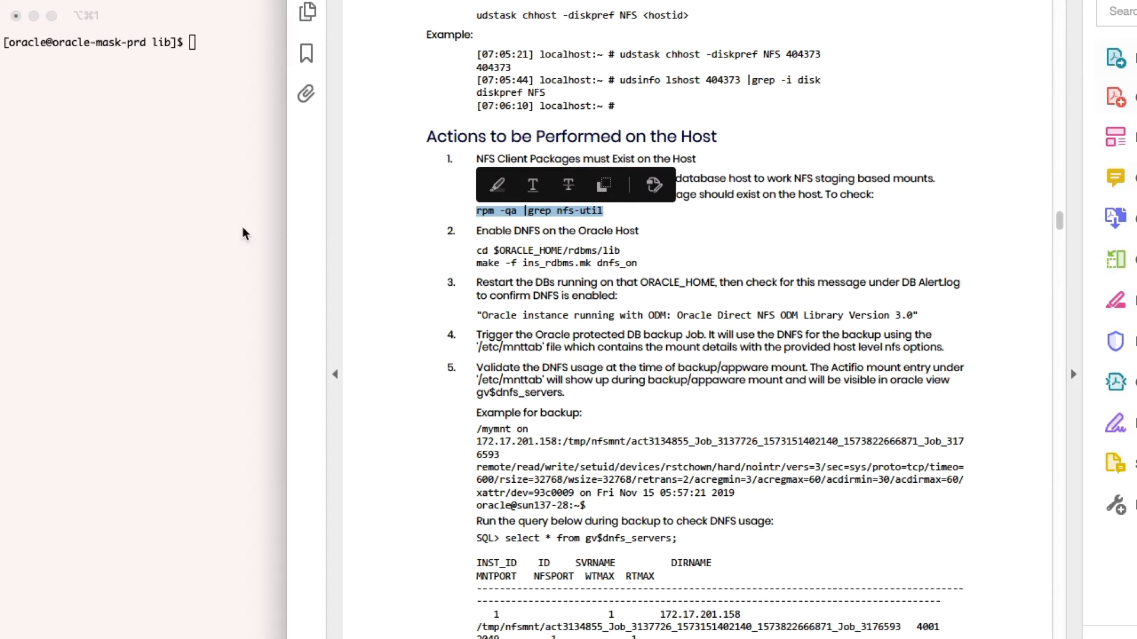
click(243, 228)
key(super+v)
key(Return)
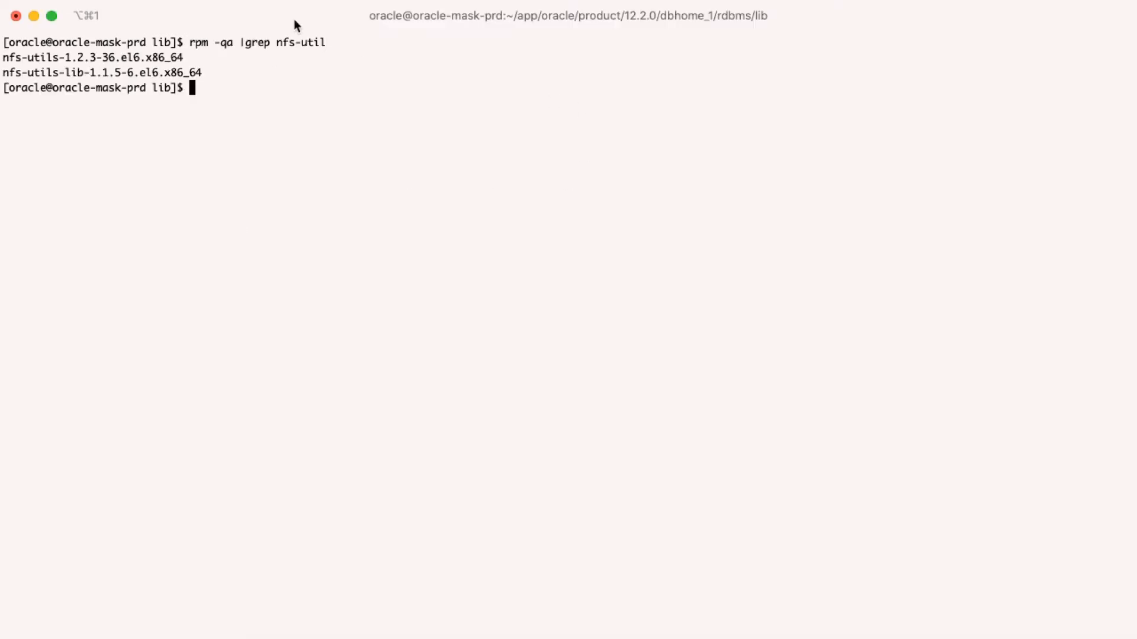
- Copy "cd $ORACLE_HOME/rdbms/lib" from the PDF guide and run it in the terminal to change directory
key(super+Tab)
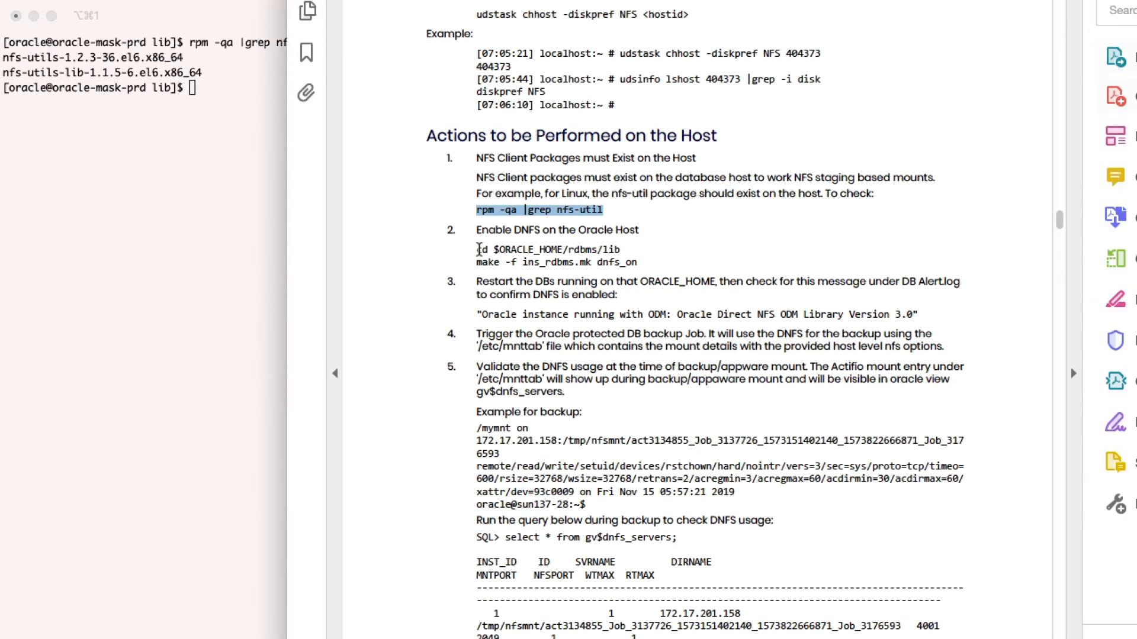
drag(479, 249, 626, 248)
click(135, 314)
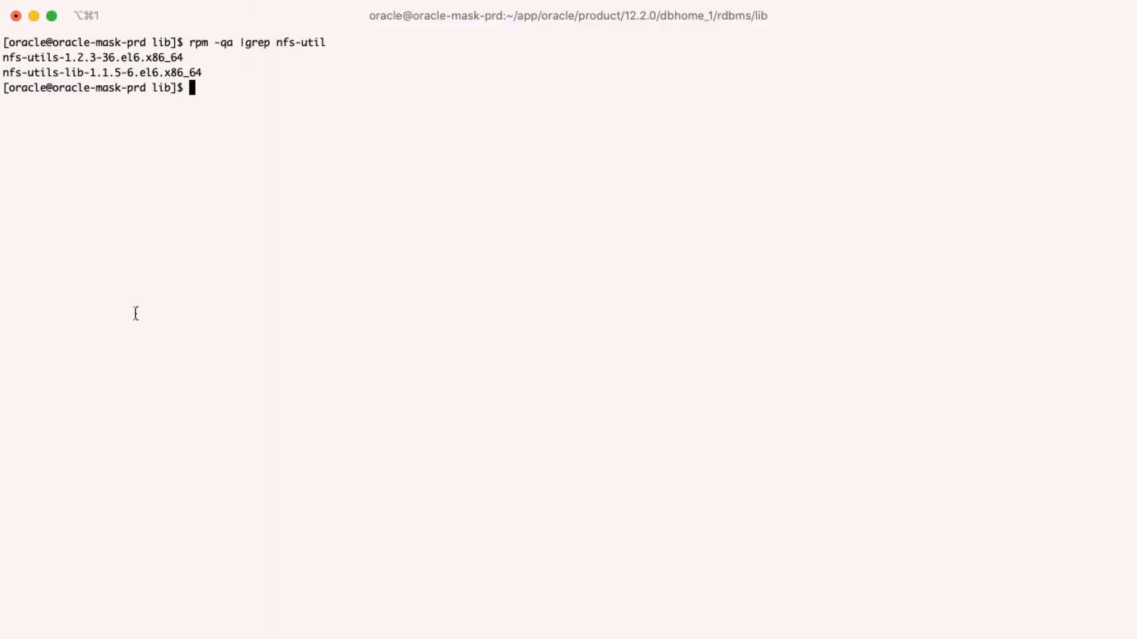
key(super+v)
key(Return)
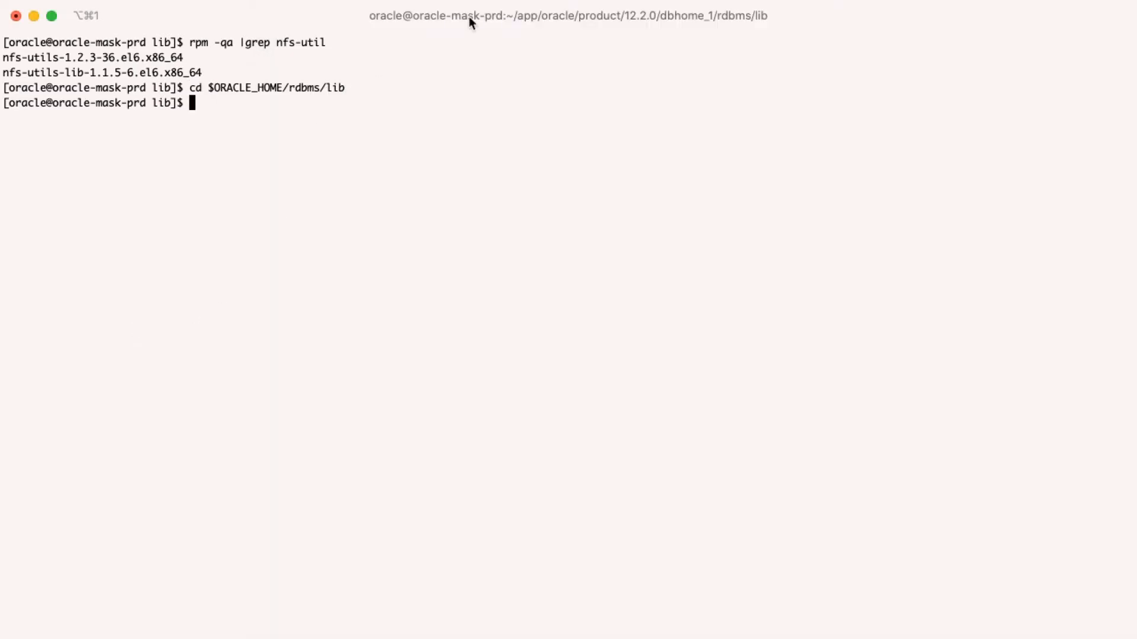
- Enable Direct NFS on the Oracle host by copying "make -f ins_rdbms.mk dnfs_on" from the guide and running it in the terminal
key(super+Tab)
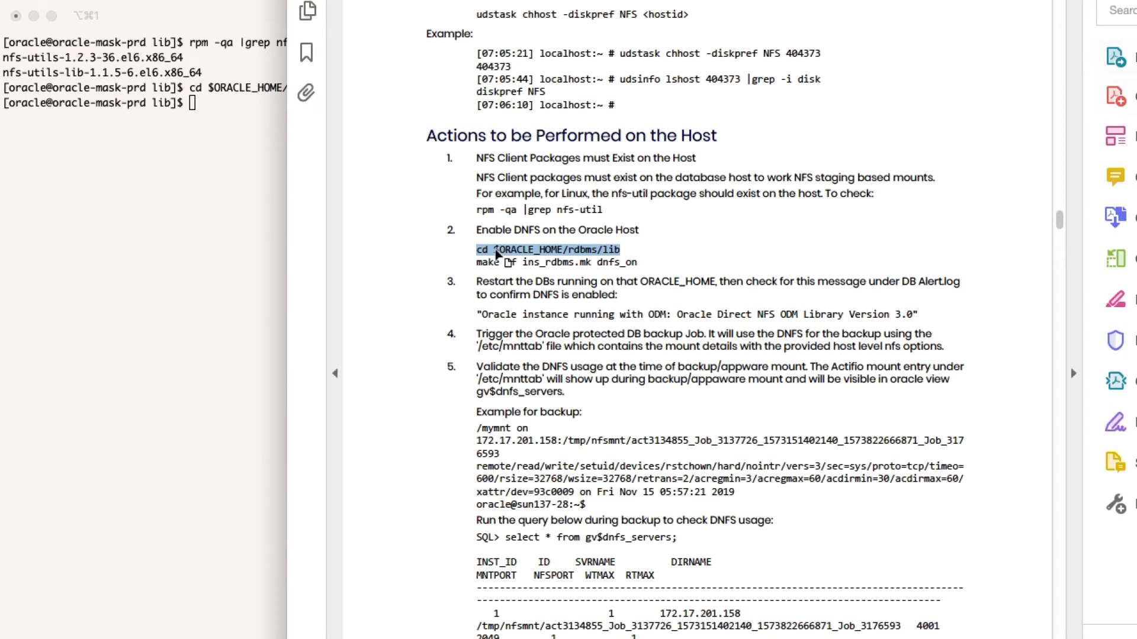
click(477, 262)
drag(501, 263, 639, 263)
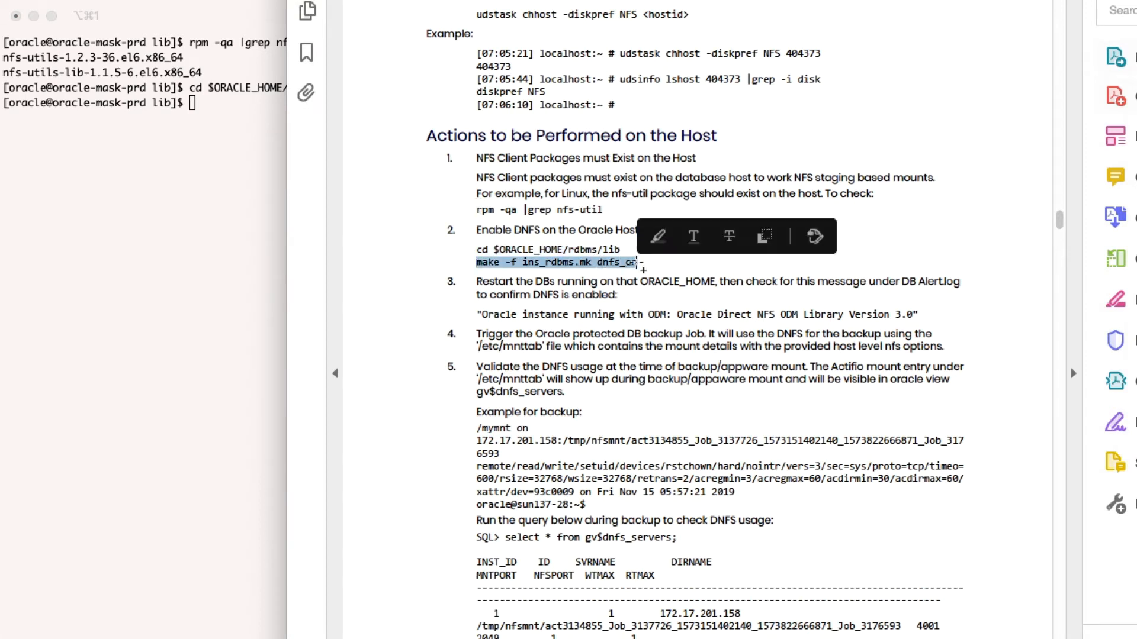
key(super+c)
click(197, 267)
key(super+v)
key(Return)
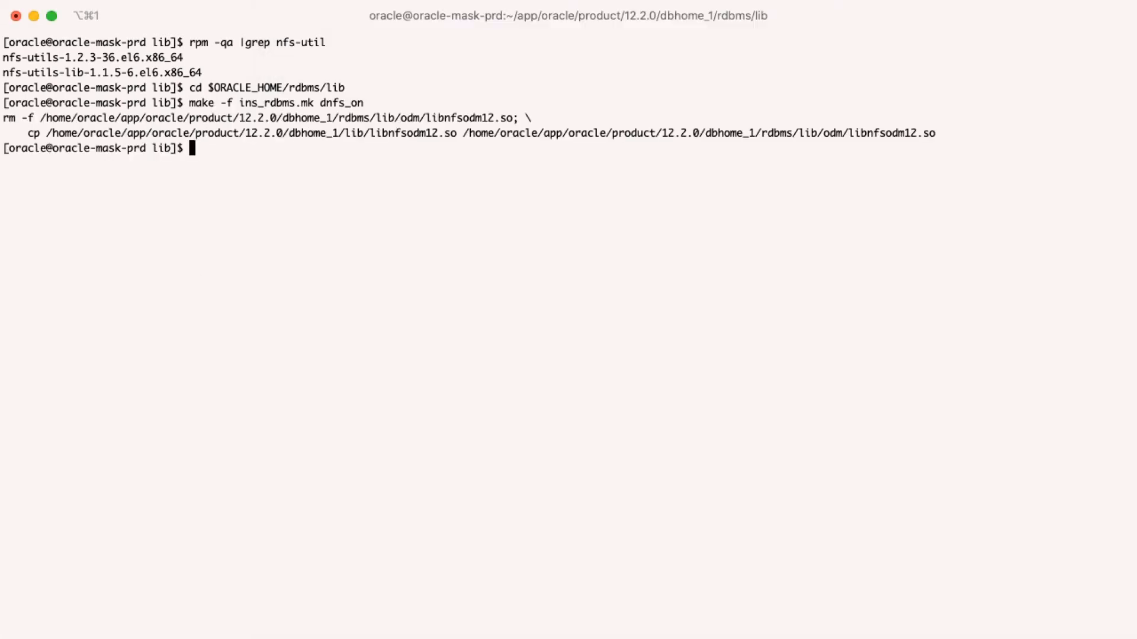
- Check the guide's restart instruction and connect to the database in the terminal with "sqlplus / as sysdba"
key(super+Tab)
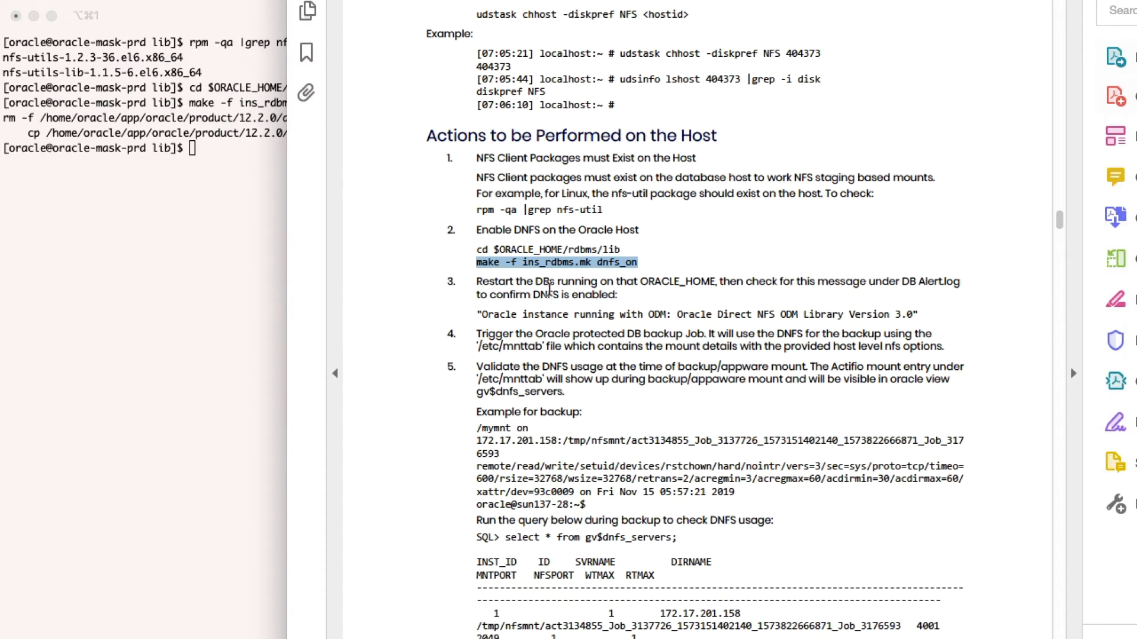
click(243, 353)
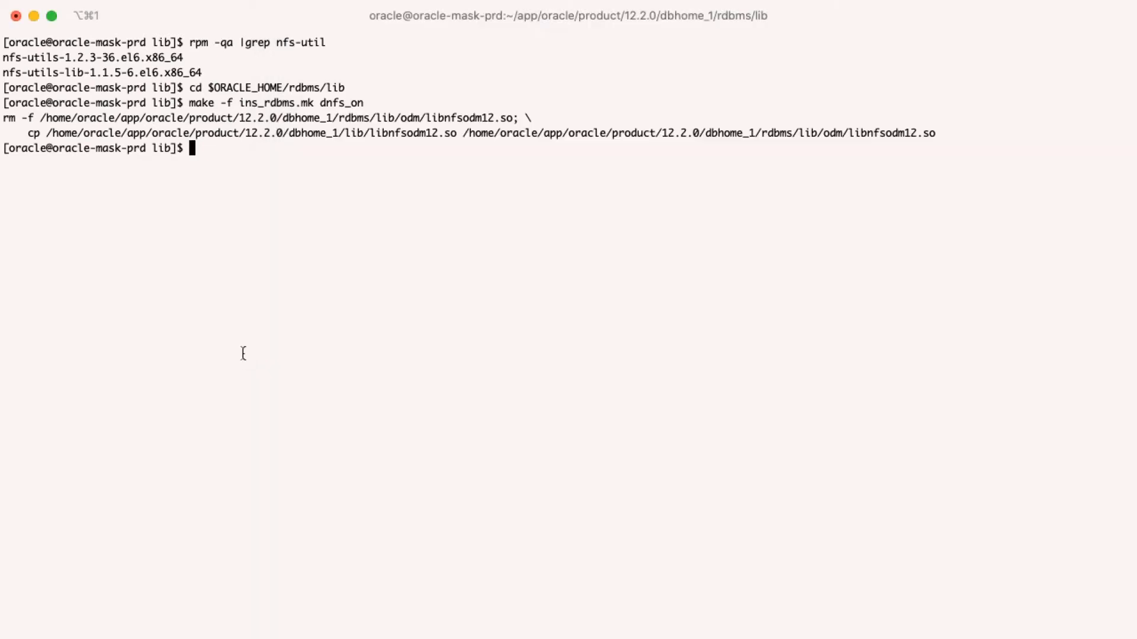
text(sqlplus / as sysdba)
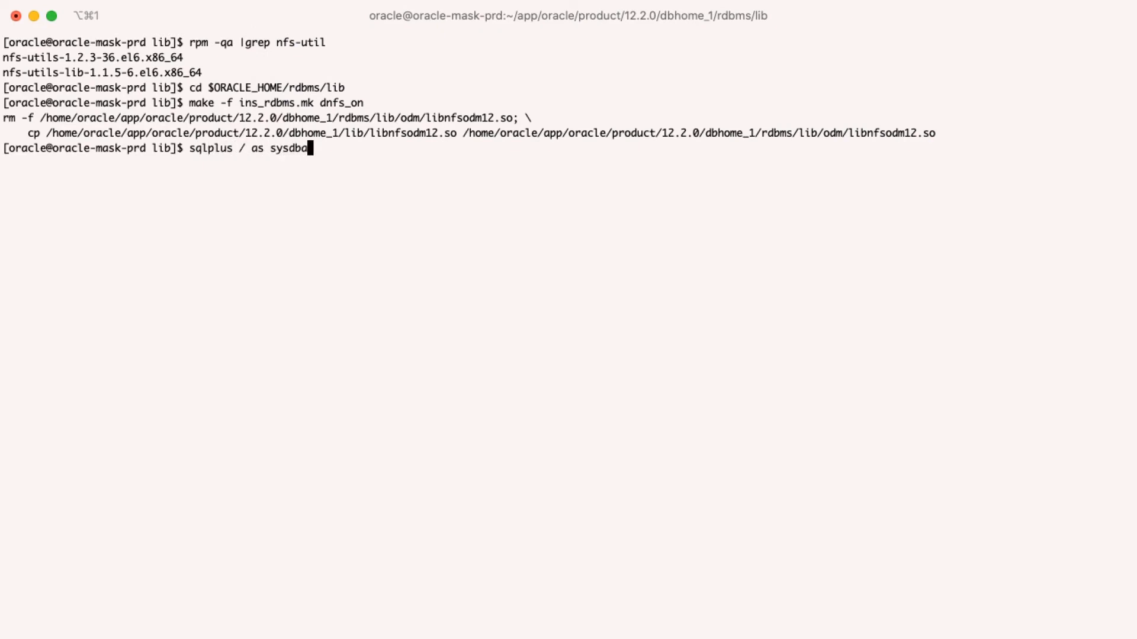
key(Return)
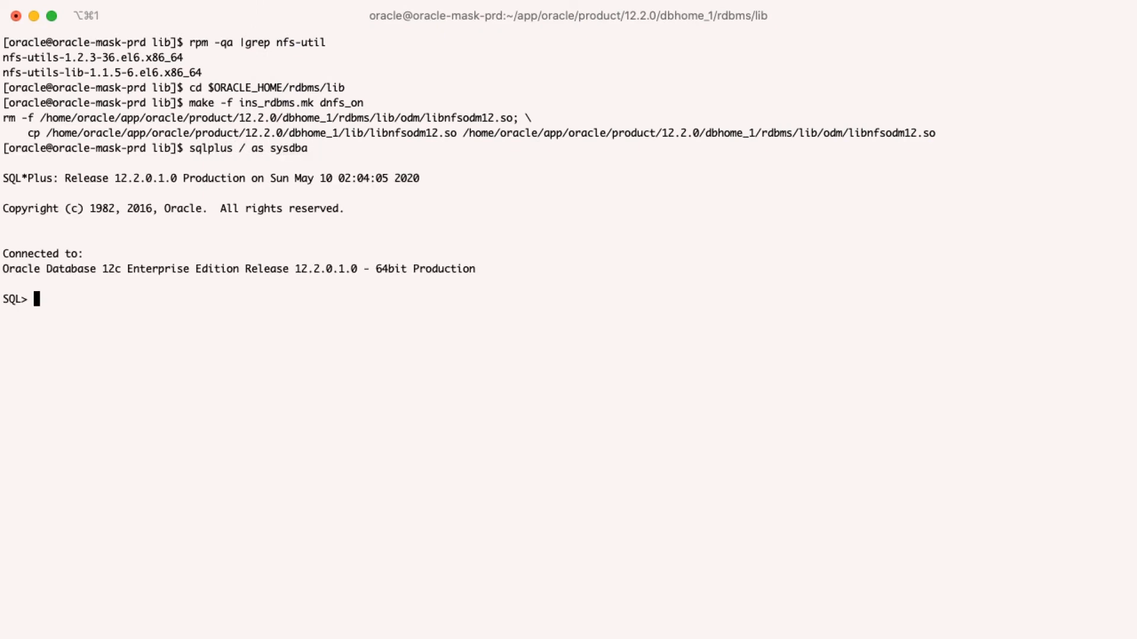
- Restart the Oracle database from SQL*Plus with the shutdown and startup commands
text(shutdown)
key(Return)
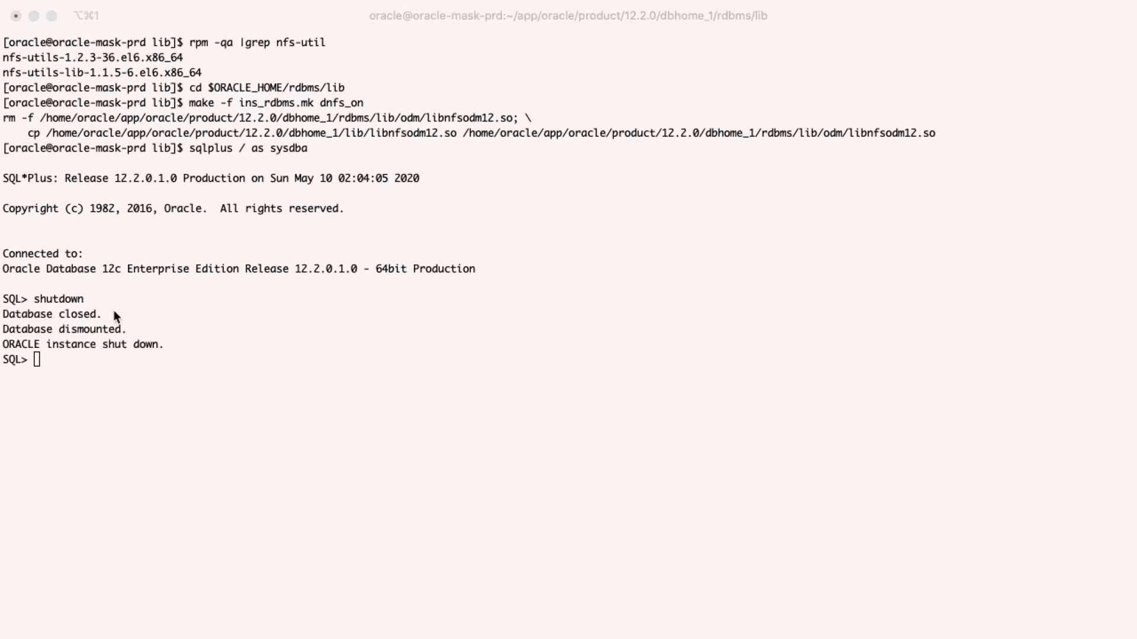
click(145, 383)
text(startup)
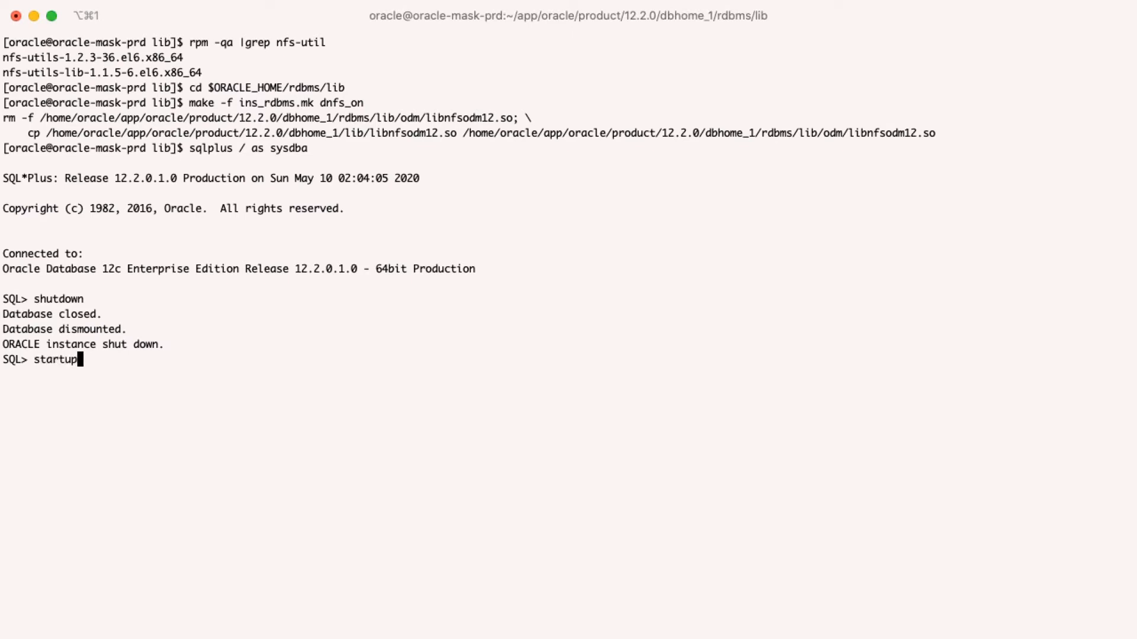
key(Return)
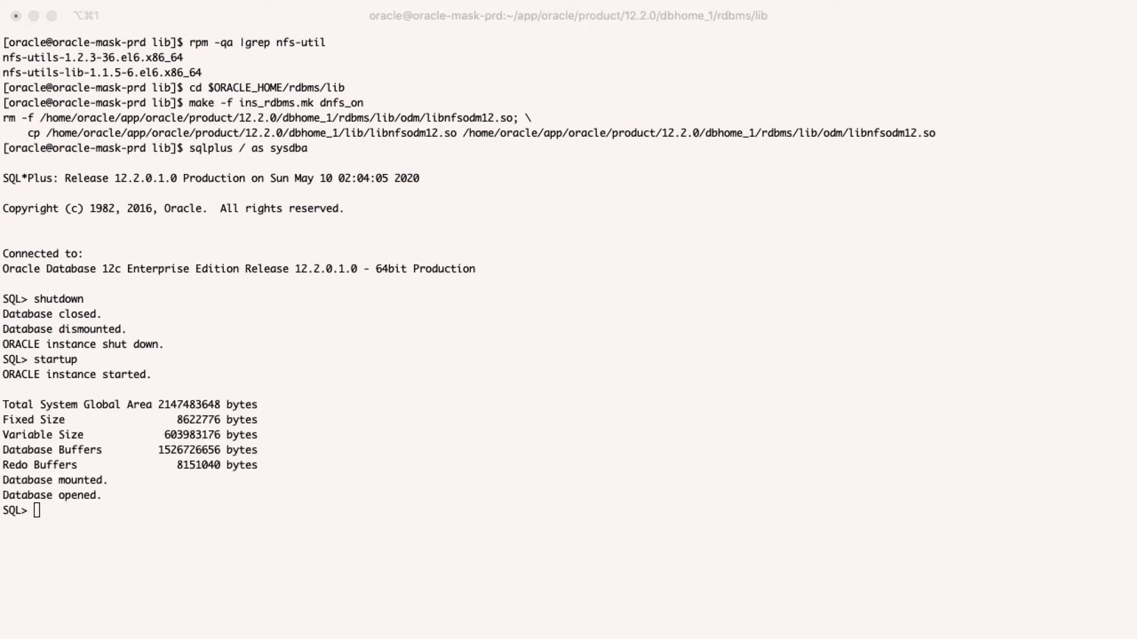
- Copy "select * from gv$dnfs_servers;" from the PDF guide and run it in SQL*Plus in the terminal
key(super+Tab)
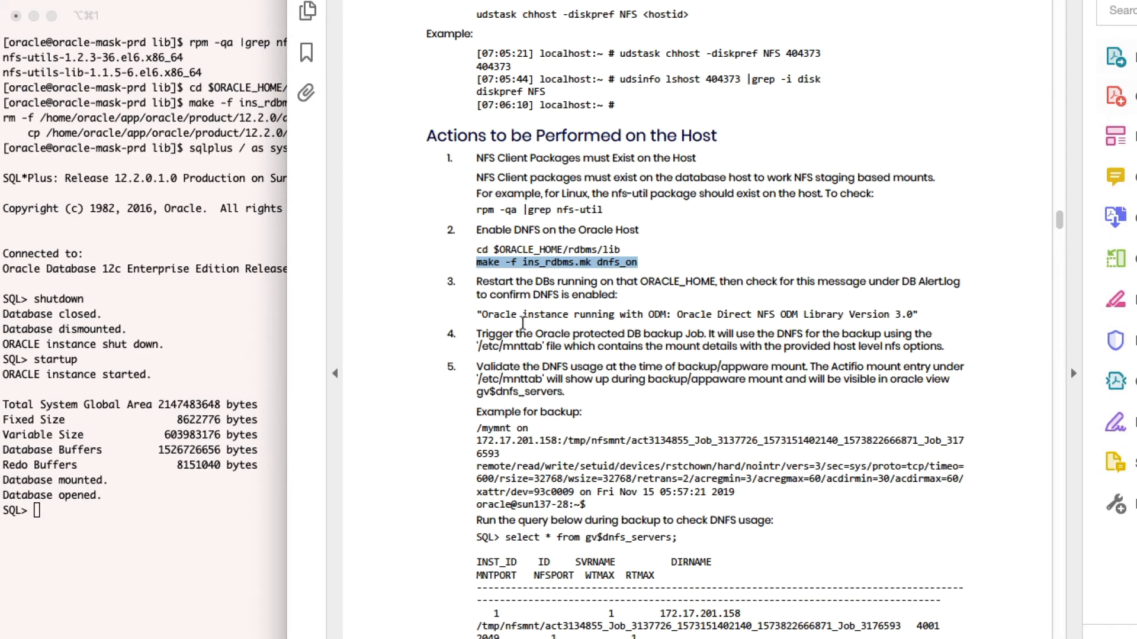
scroll(536, 380, down, 1)
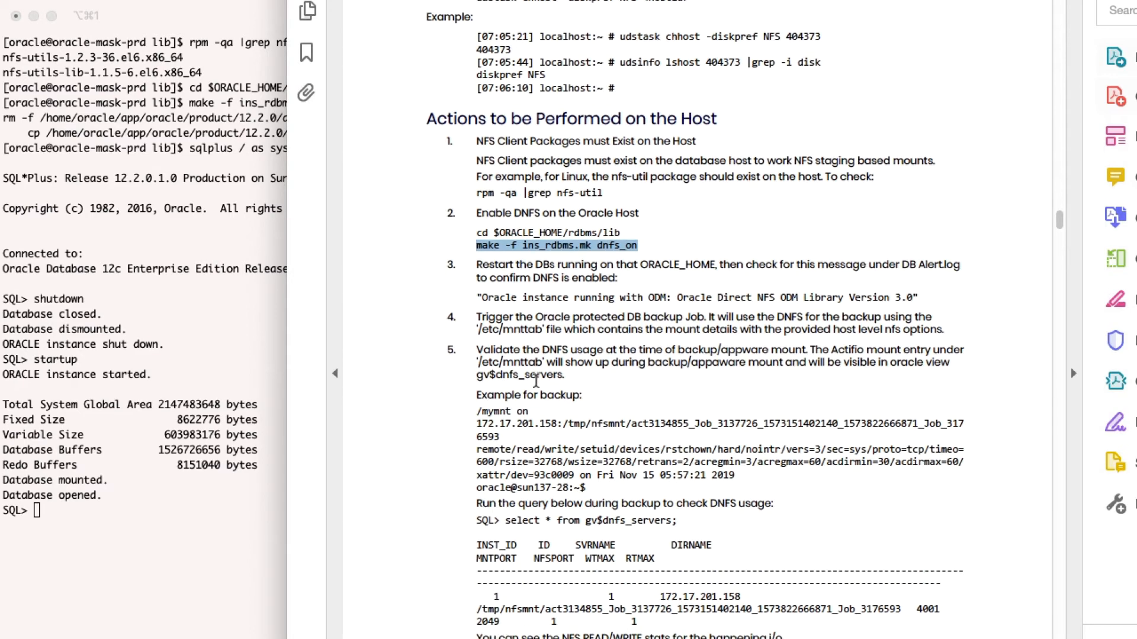
scroll(536, 381, down, 1)
drag(506, 508, 637, 503)
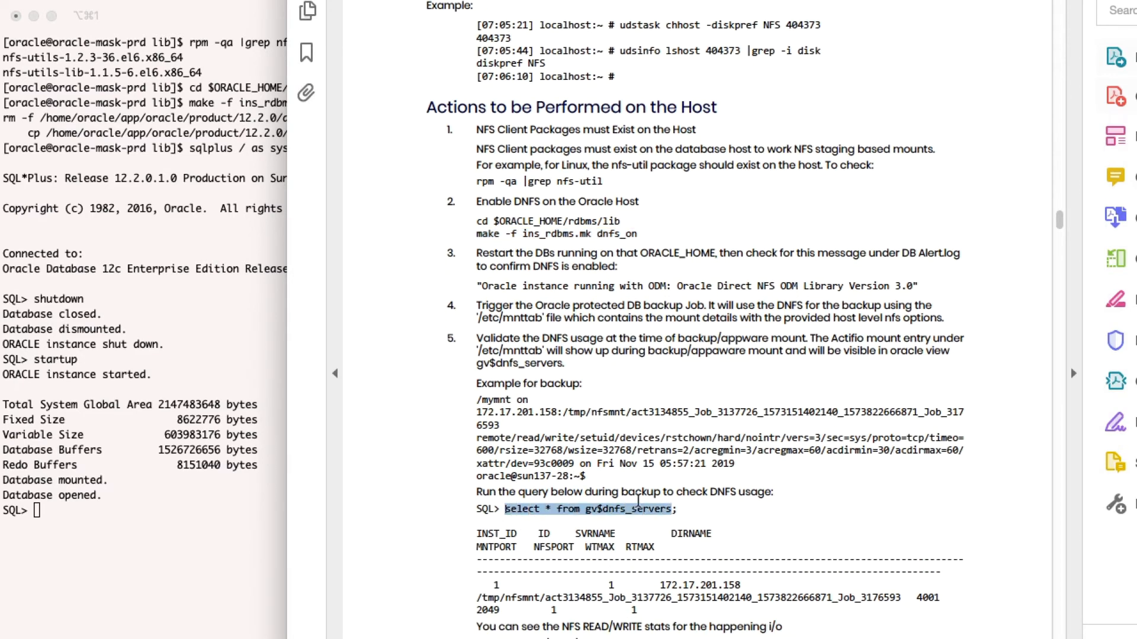
click(165, 508)
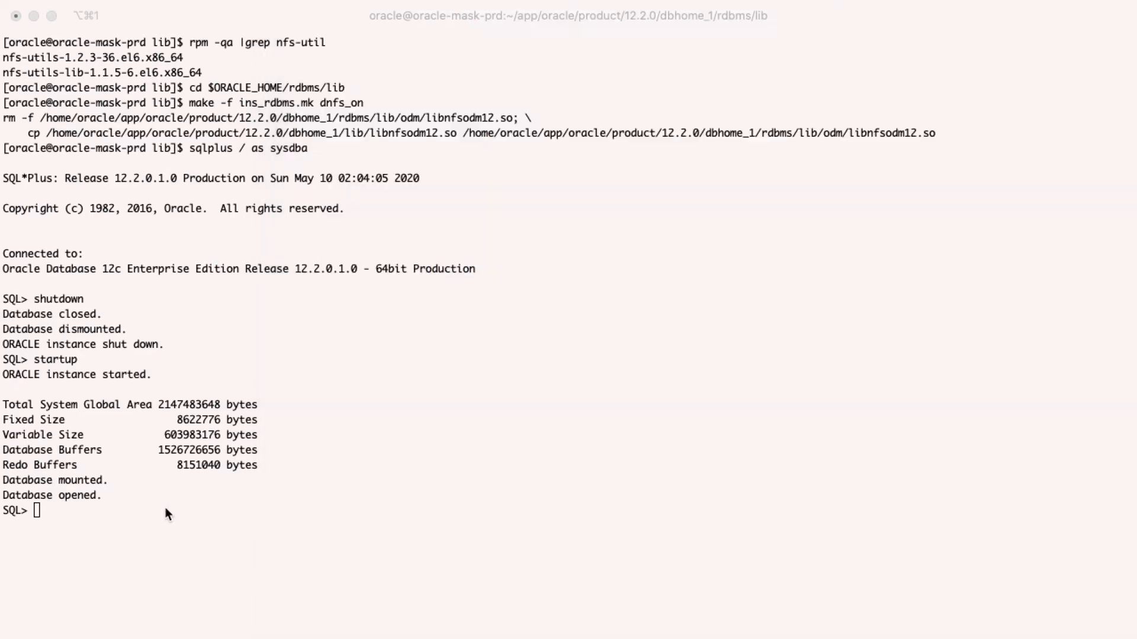
key(super+v)
key(Return)
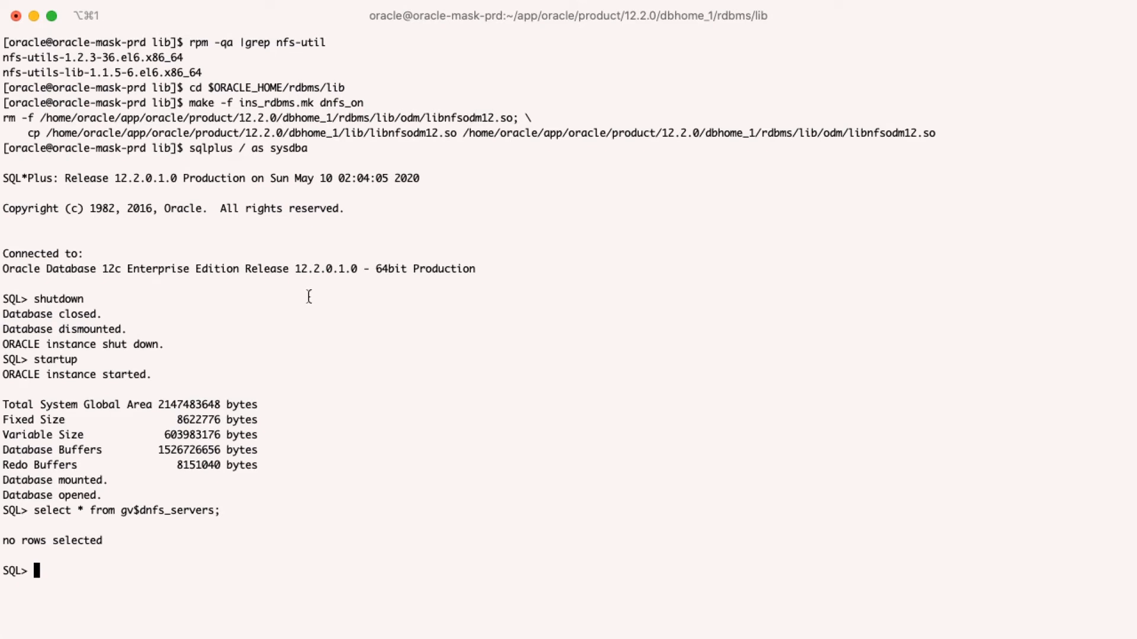
- Quit SQL*Plus and clear the terminal screen
text(quit)
key(Return)
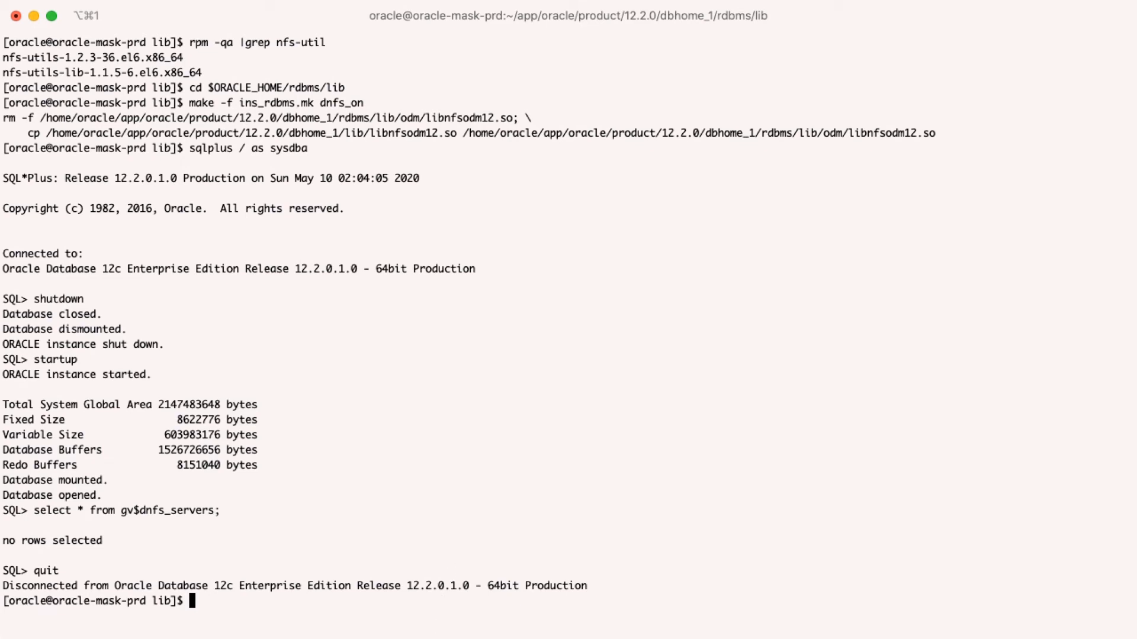
key(super+Tab)
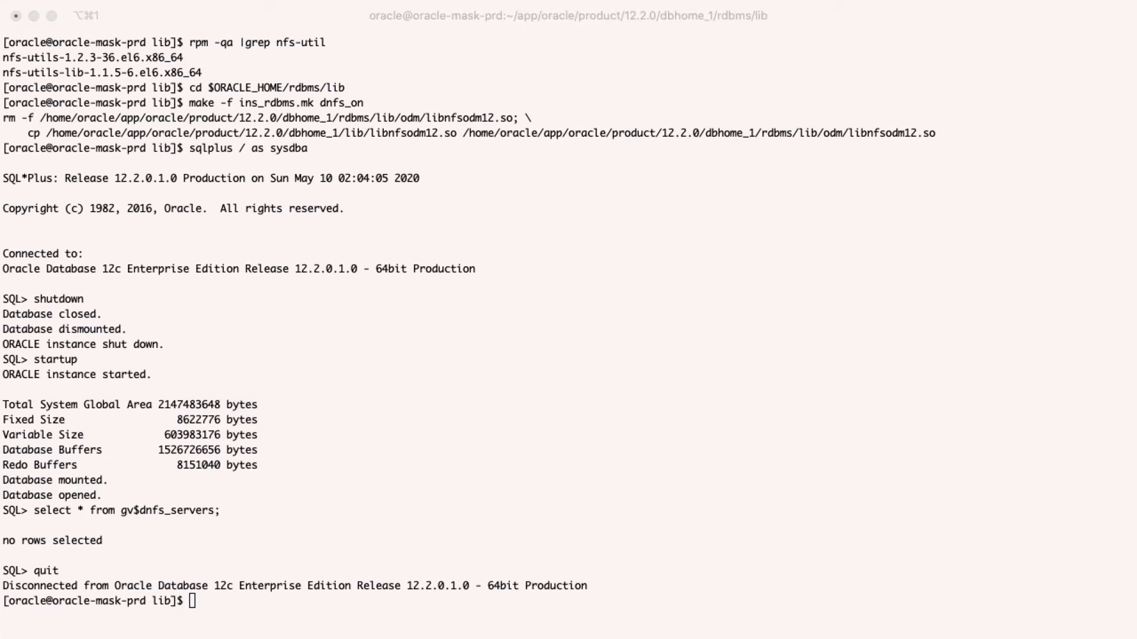
click(358, 589)
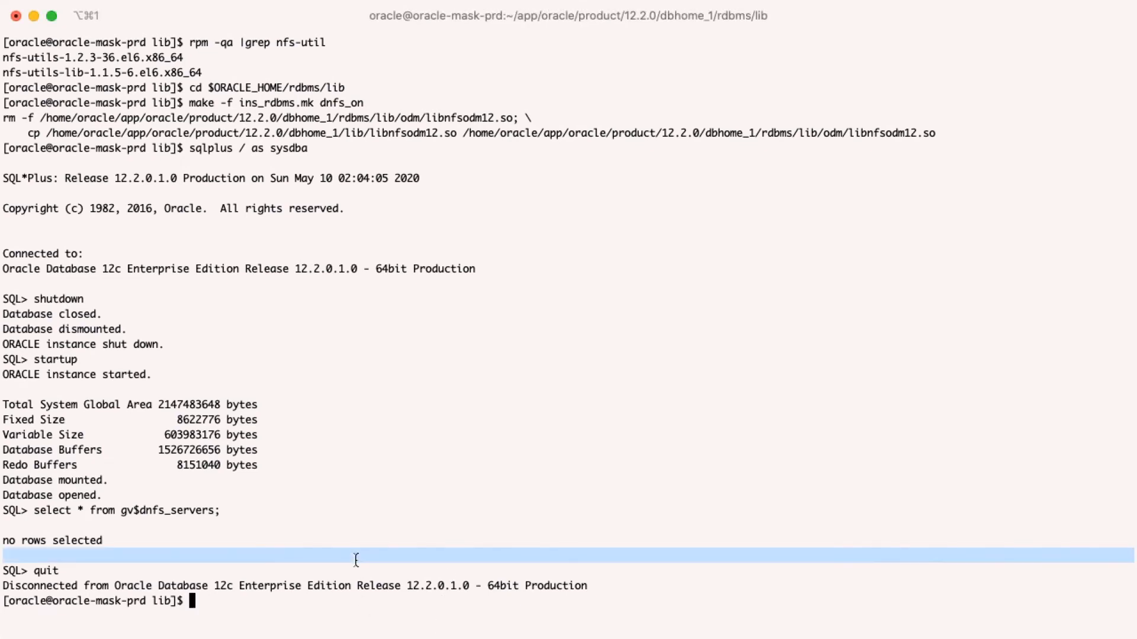
text(clear)
key(Return)
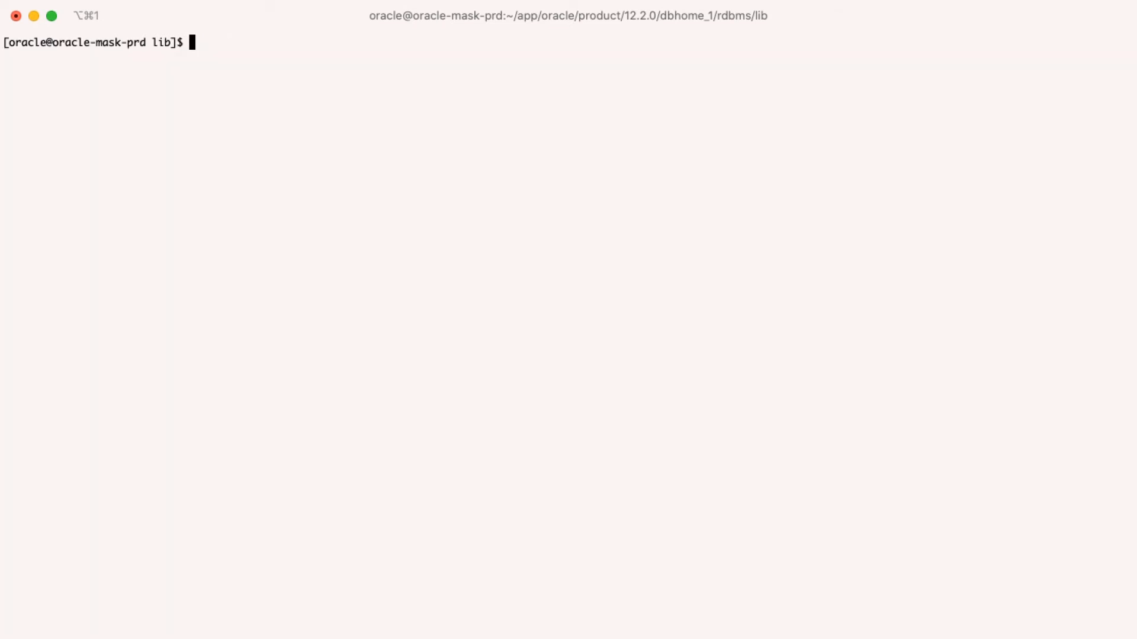
- Search /home/oracle/app/oracle/diag/rdbms/dmdb/dmdb/trace/alert_dmdb.log for "Direct NFS" with grep and compare the output with the expected message in the PDF guide
key(super+Tab)
click(363, 236)
text(grep "Direct NFS" /home/oracle/app/oracle/diag/rdbms/dmdb/dmdb/trace/alert_dmdb.log)
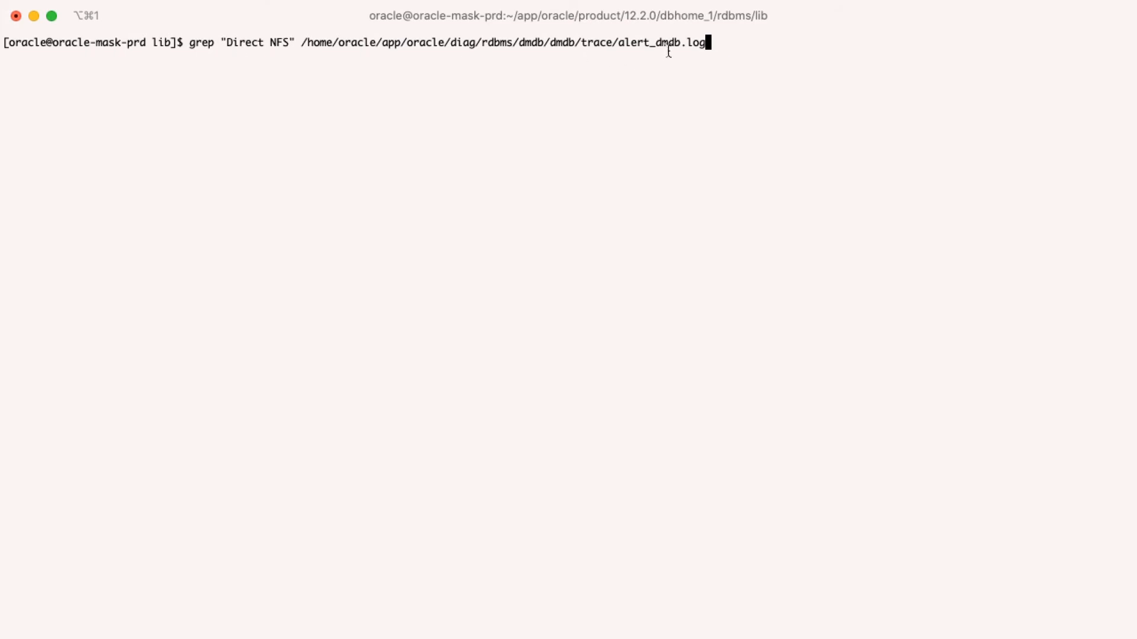
key(Return)
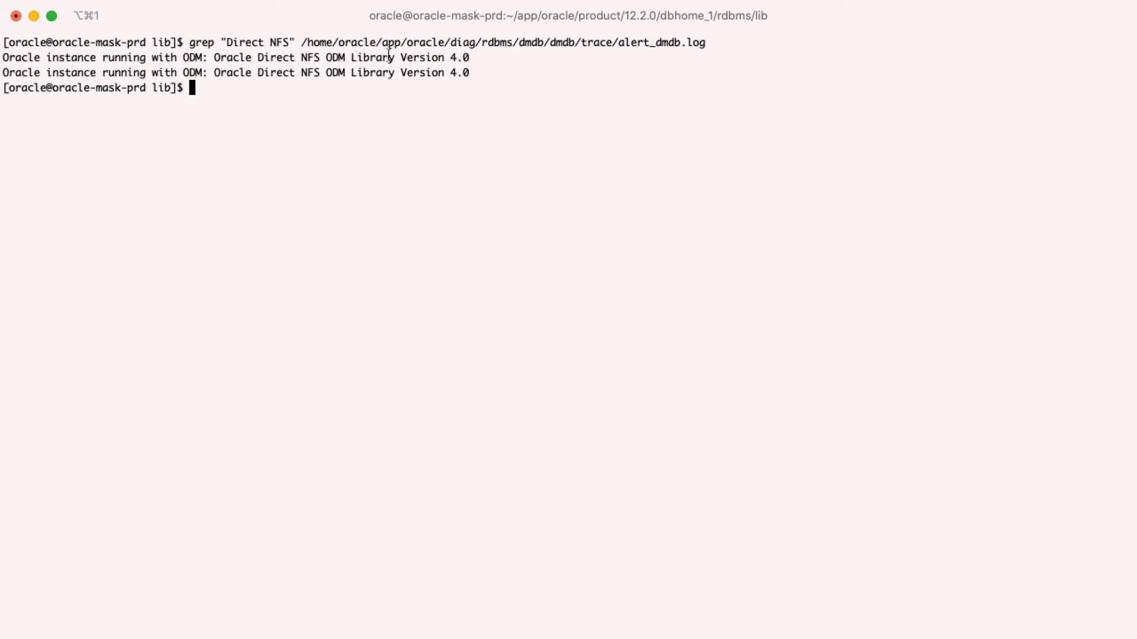
key(super+Tab)
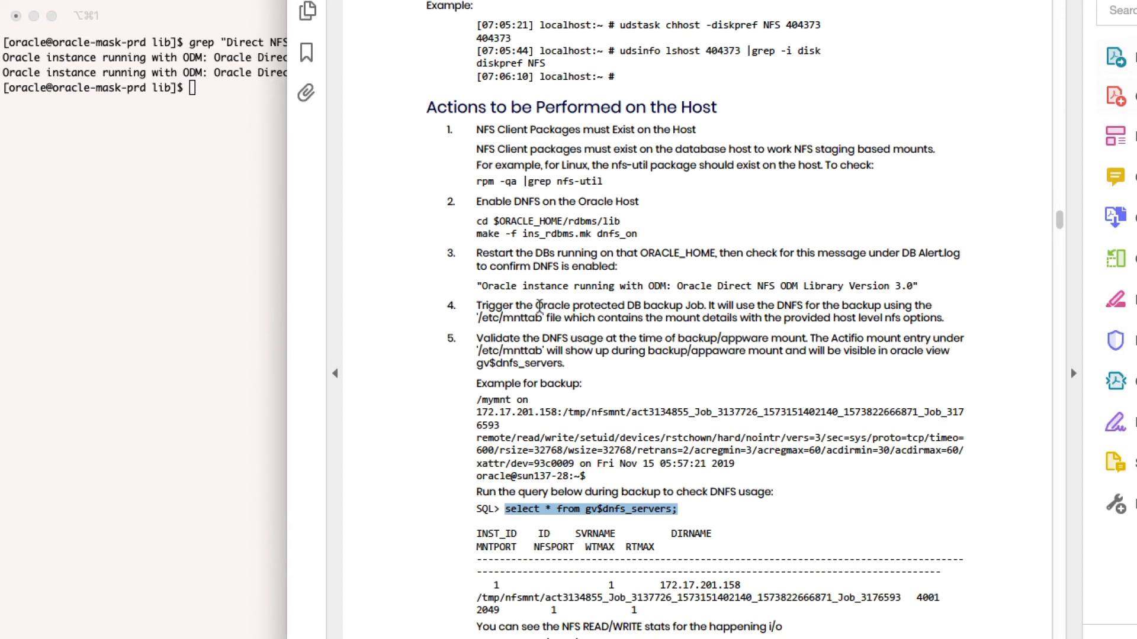
mouse_move(477, 284)
mouse_down()
mouse_move(970, 299)
mouse_move(946, 284)
mouse_up()
click(892, 296)
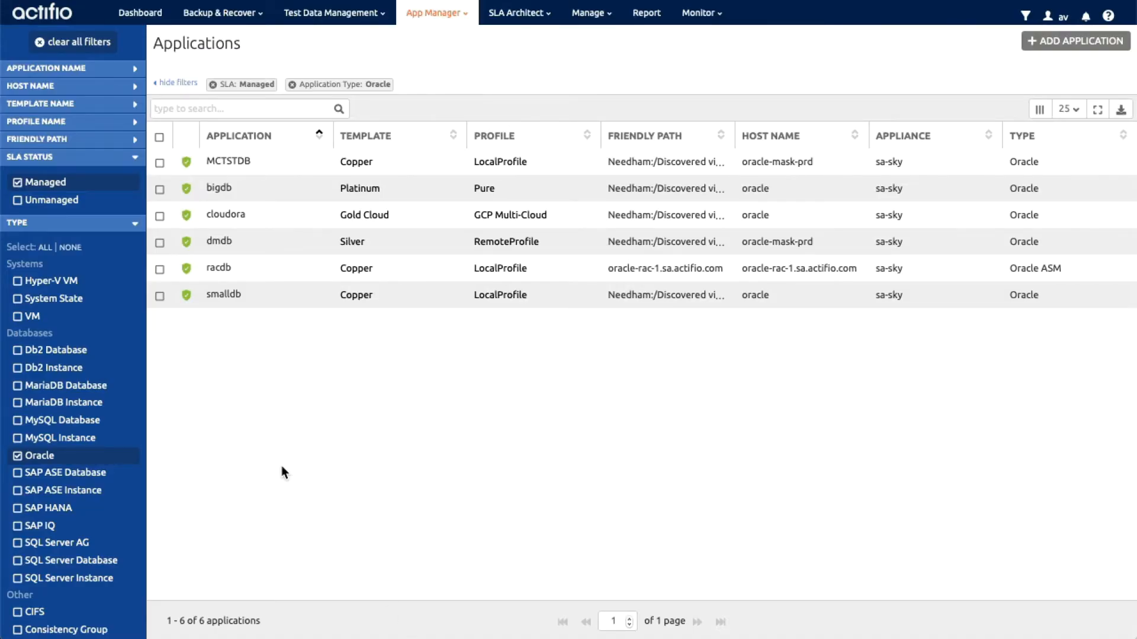
- In Actifio's Applications list, open SLA management for dmdb and run its 12hr Snap snapshot policy with the DB option
click(284, 240)
right_click(340, 244)
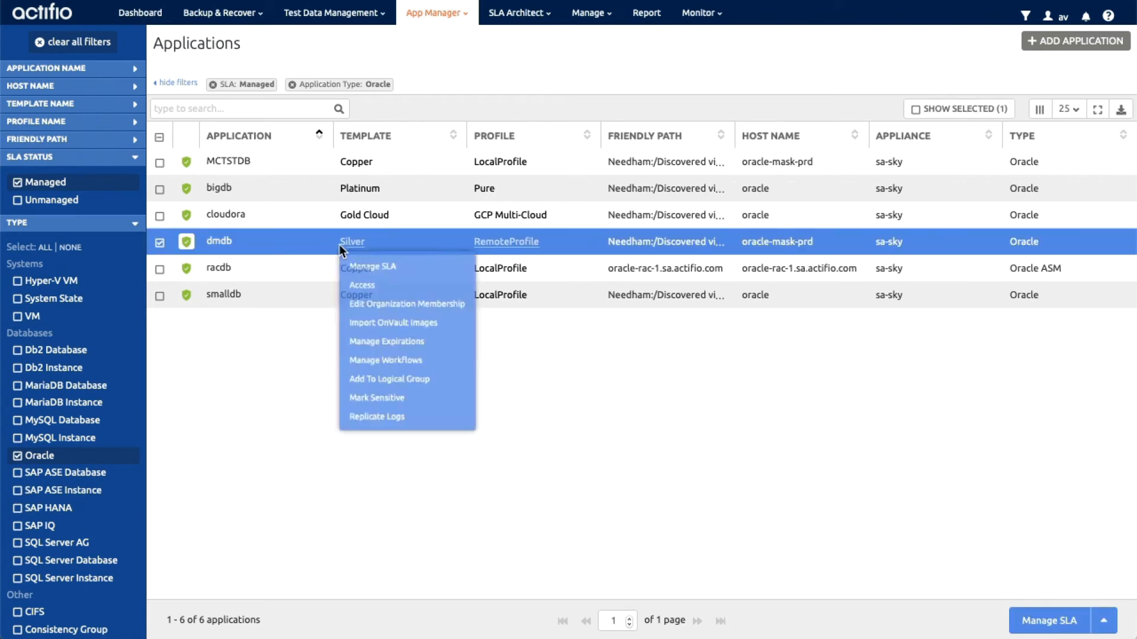
click(382, 295)
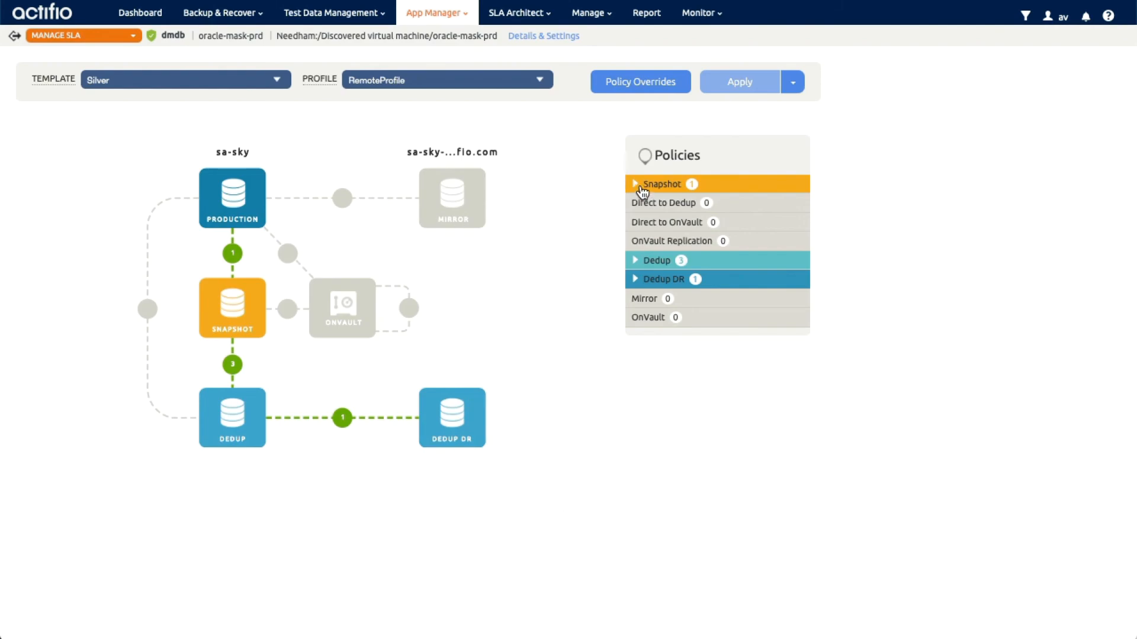
click(639, 188)
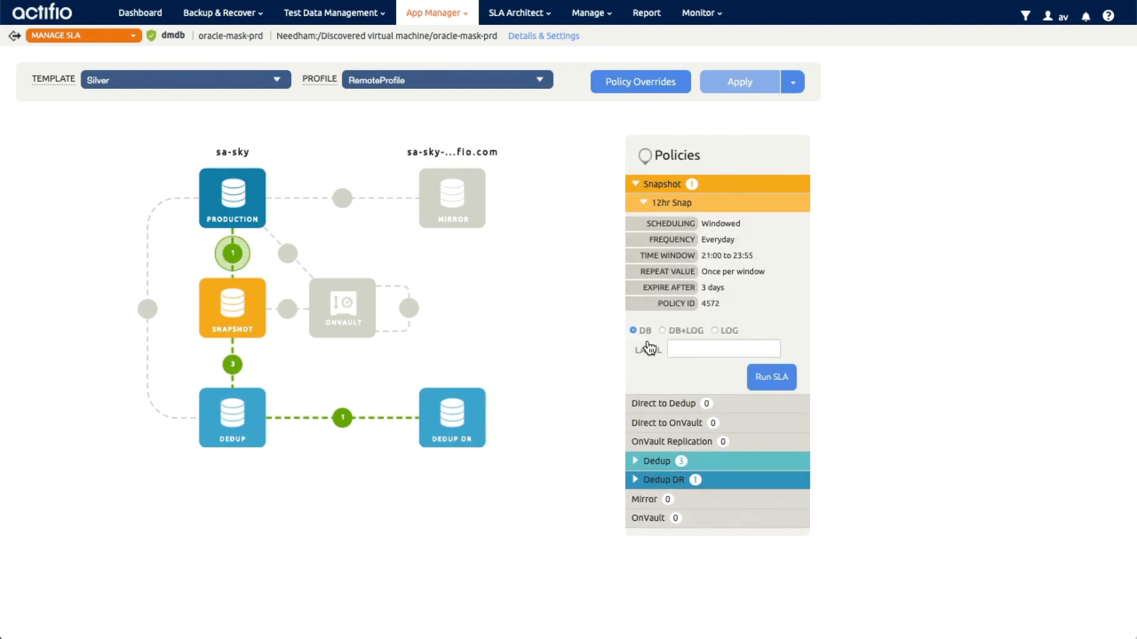
click(753, 384)
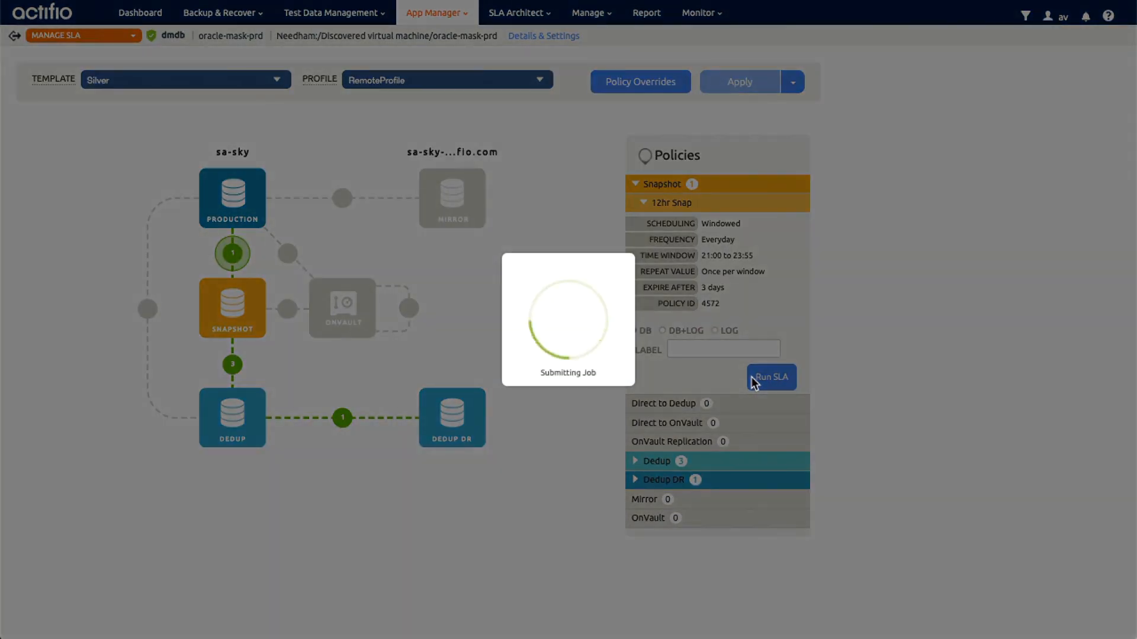
click(666, 345)
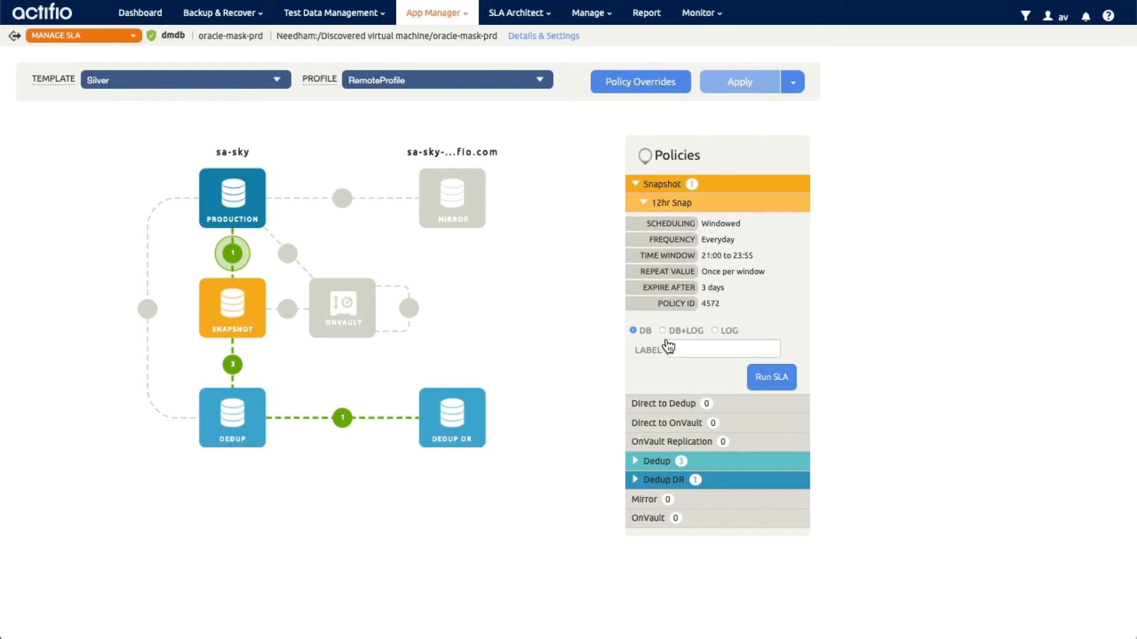
- Open the Jobs monitor and check the dmdb snapshot job
click(702, 13)
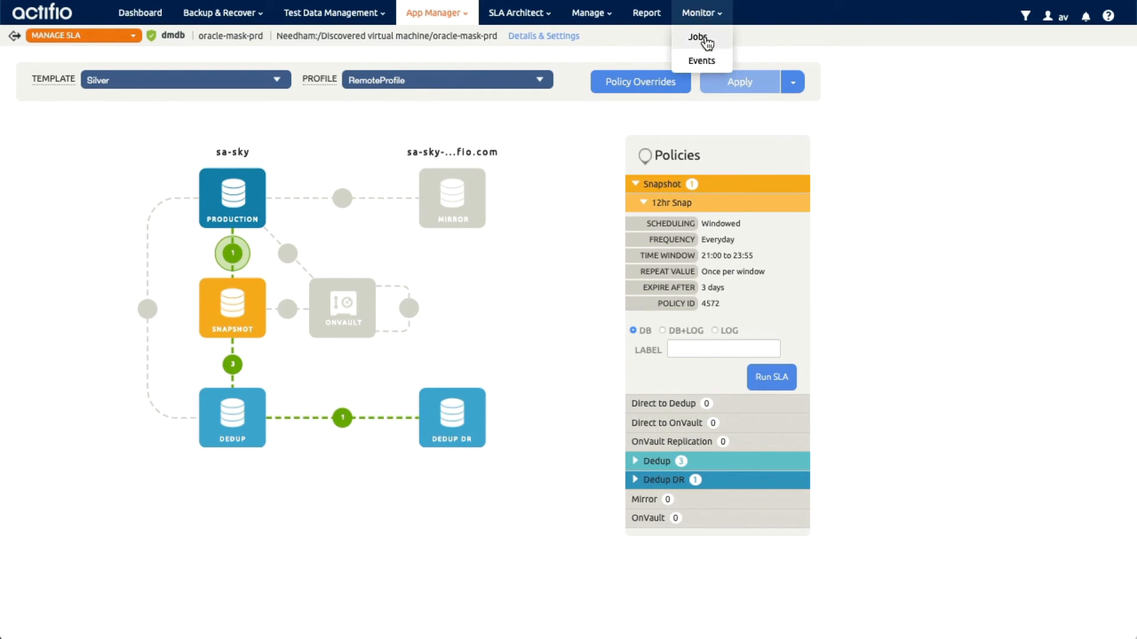
click(700, 36)
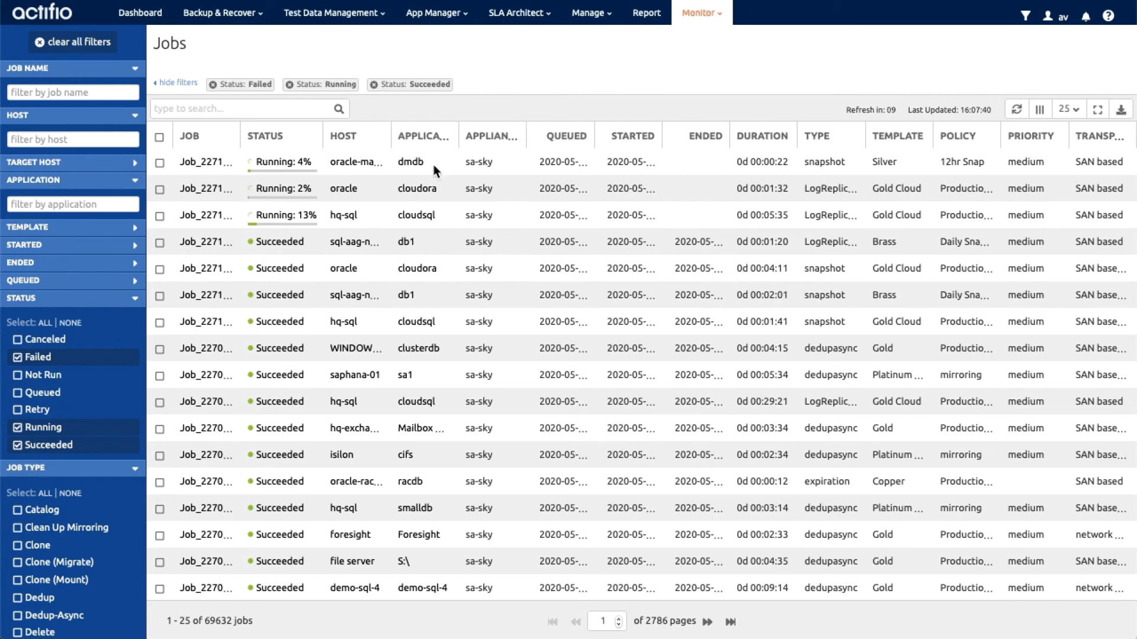
click(199, 162)
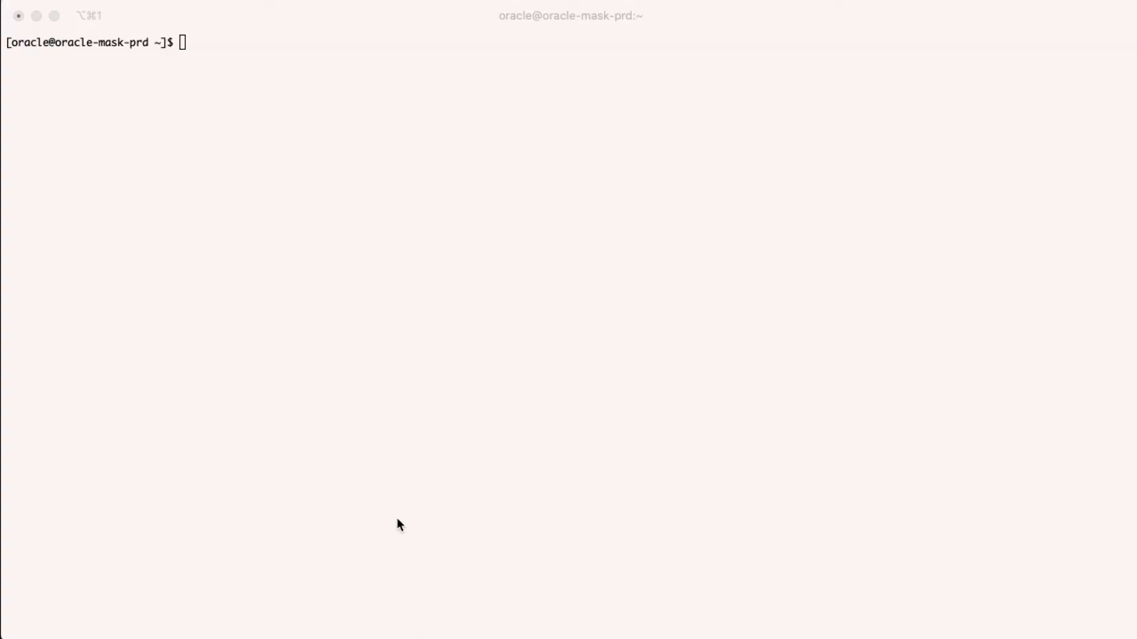
- Run df in the terminal on the Oracle host and examine the NFS staging mount entry and its server address
click(398, 520)
text(df)
key(Return)
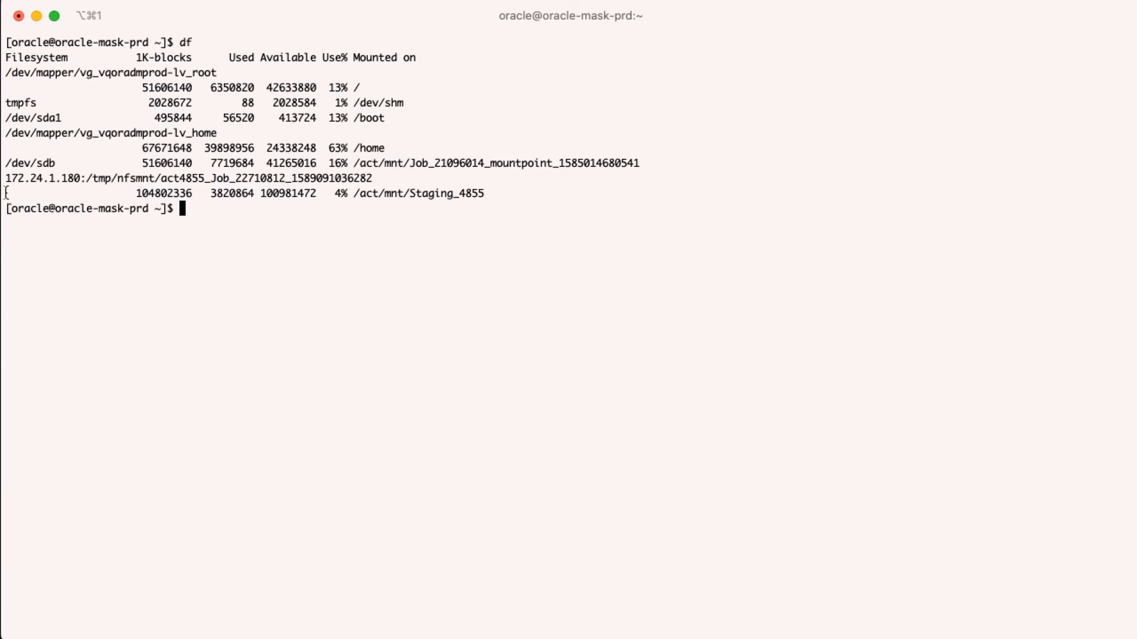
drag(9, 179, 517, 193)
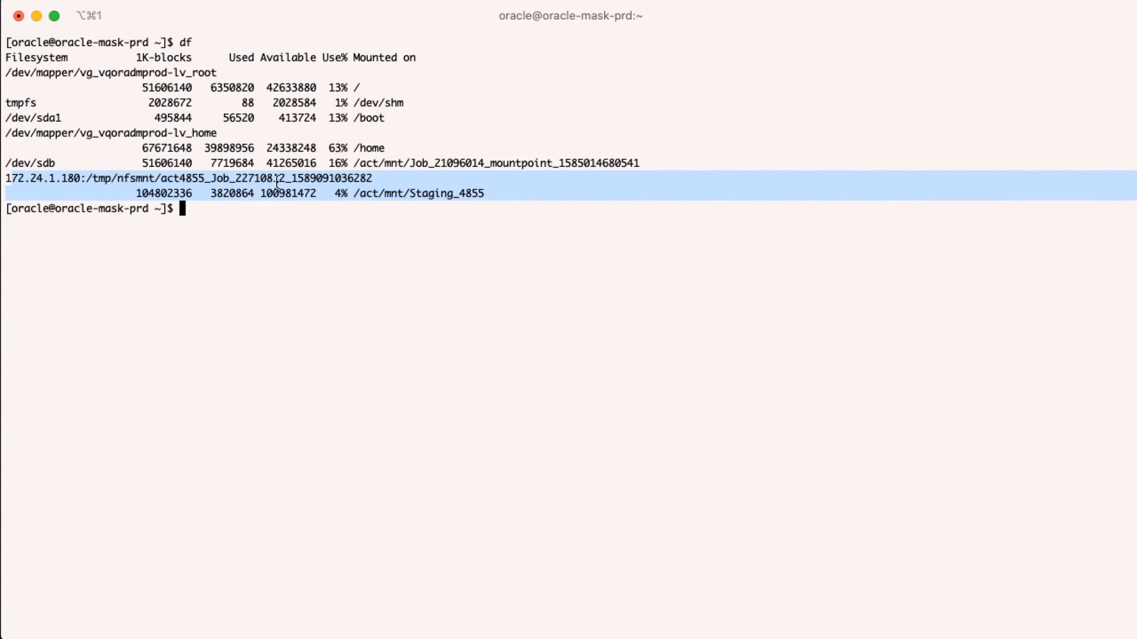
click(25, 176)
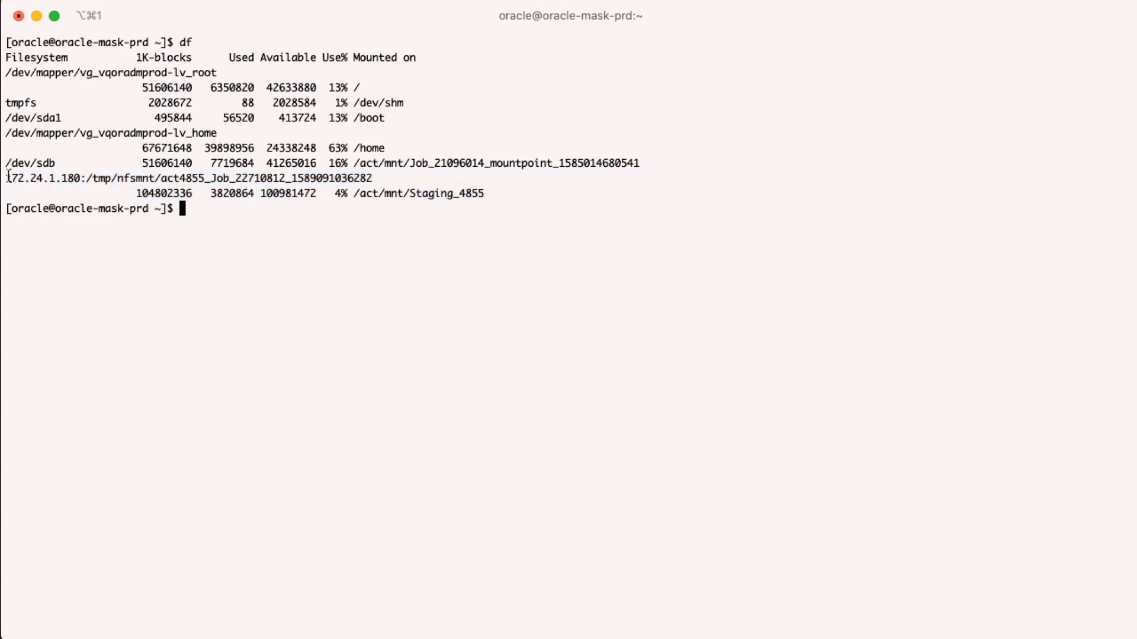
drag(7, 176, 81, 178)
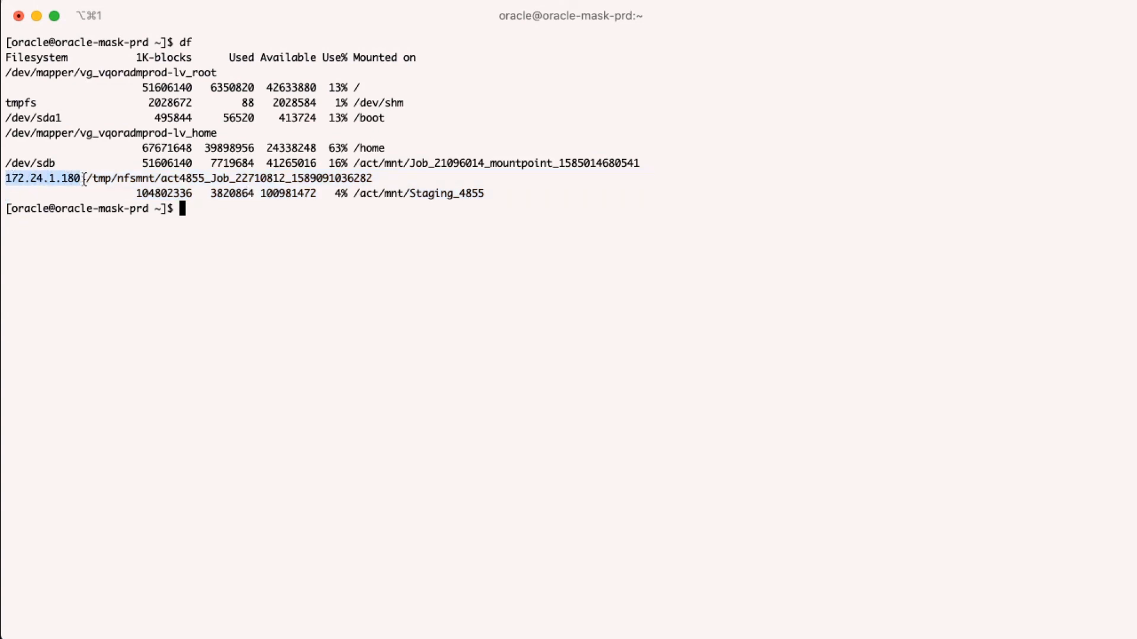
click(195, 211)
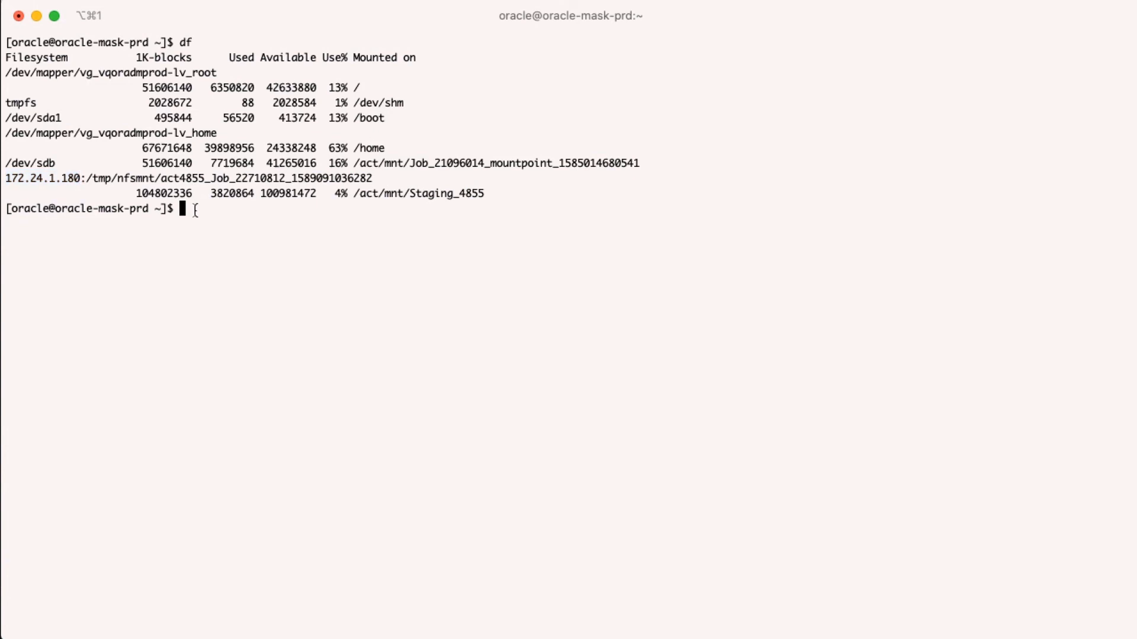
- Connect to the database from the terminal with "sqlplus / as sysdba"
text(df)
key(Up)
key(Up)
key(Up)
key(Return)
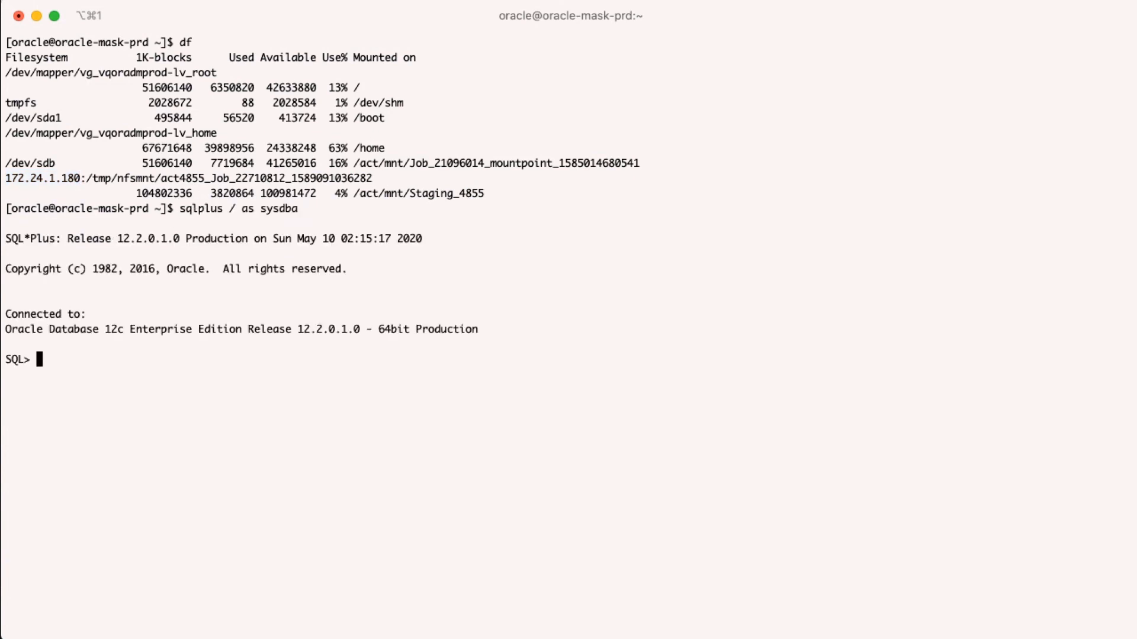
- Copy the gv$dnfs_servers query from the PDF guide, run it in SQL*Plus during the backup, and examine the returned server and directory names
key(super+Tab)
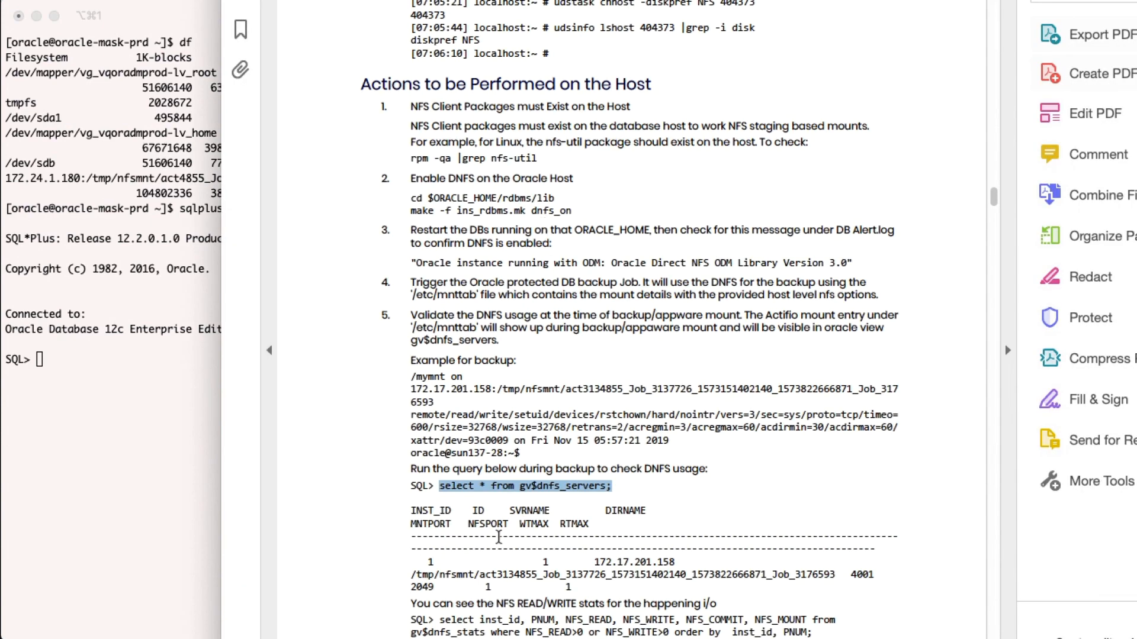
right_click(510, 478)
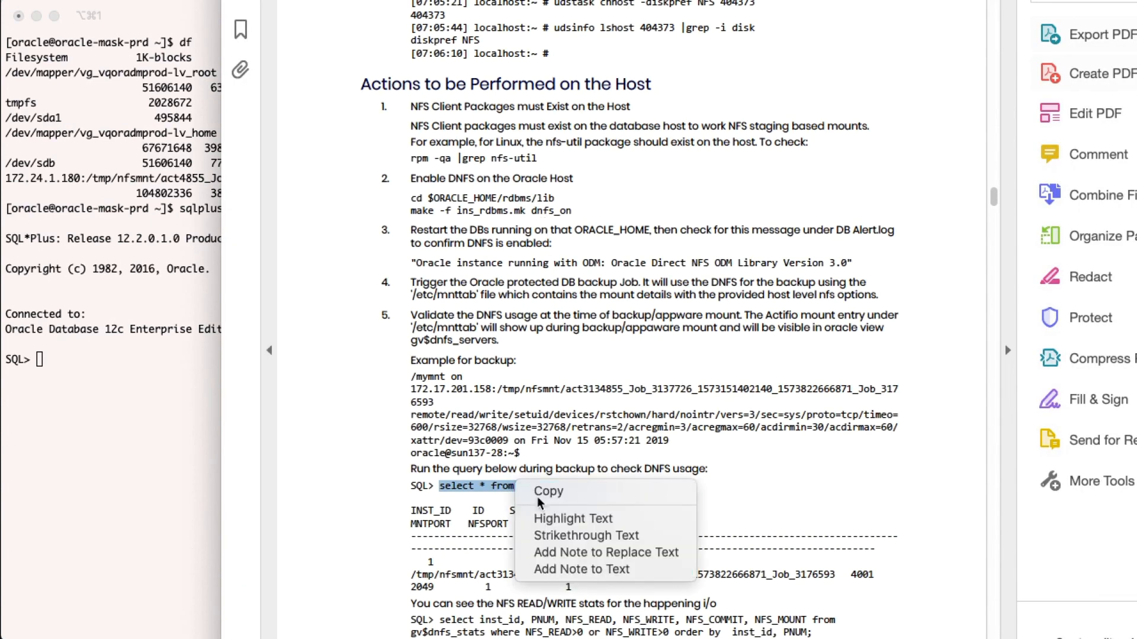
click(520, 493)
click(92, 455)
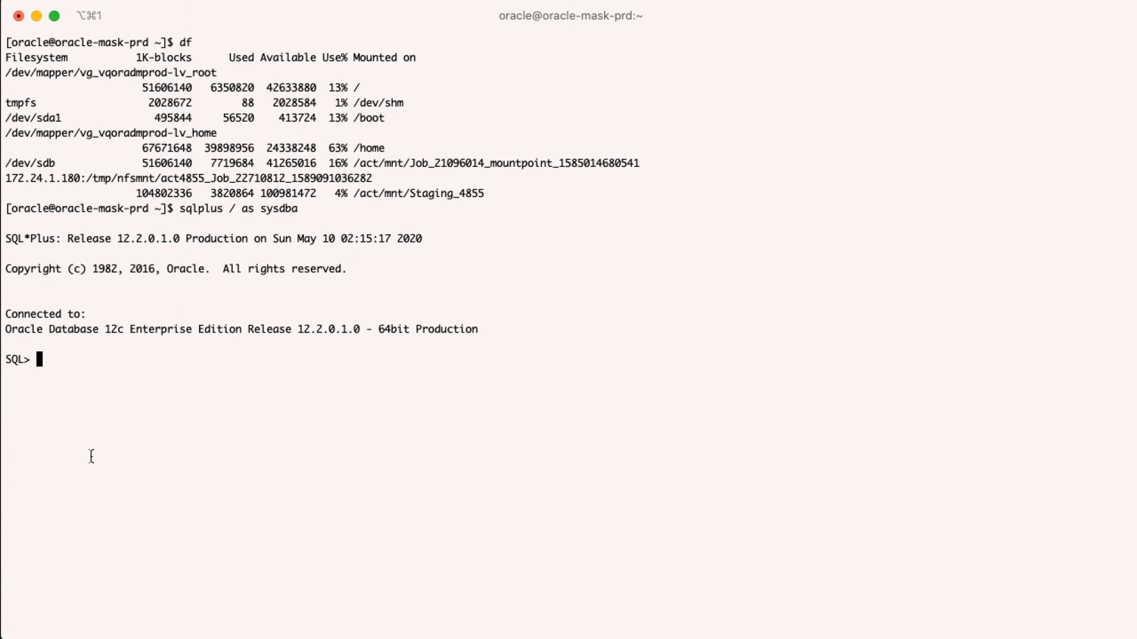
key(super+v)
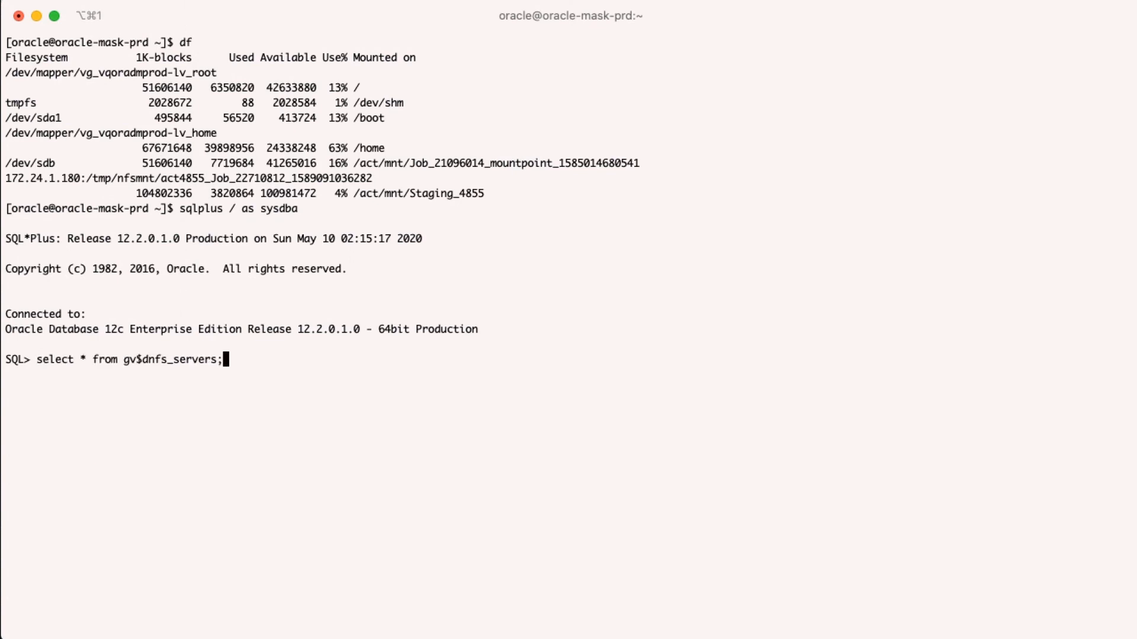
key(Return)
scroll(313, 326, up, 1)
scroll(313, 326, up, 10)
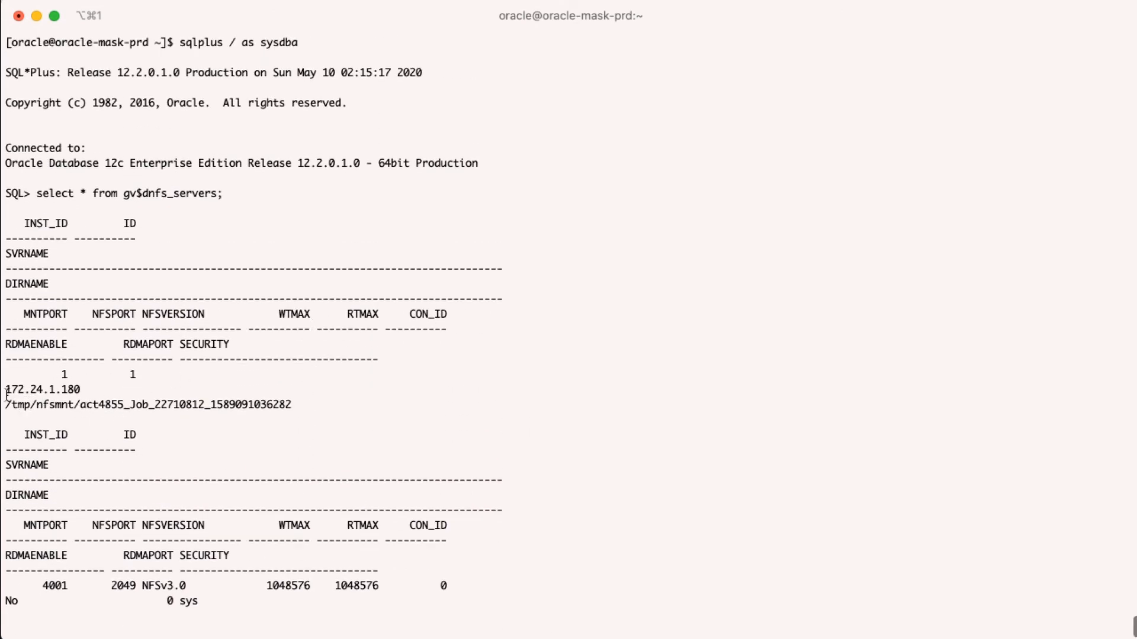
drag(7, 392, 297, 406)
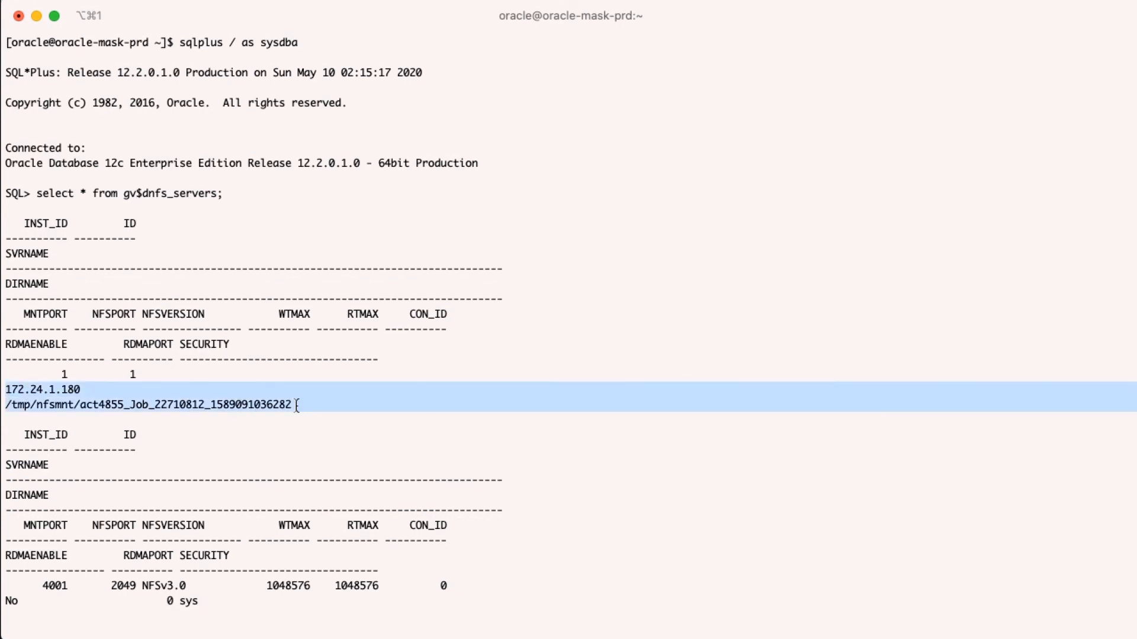